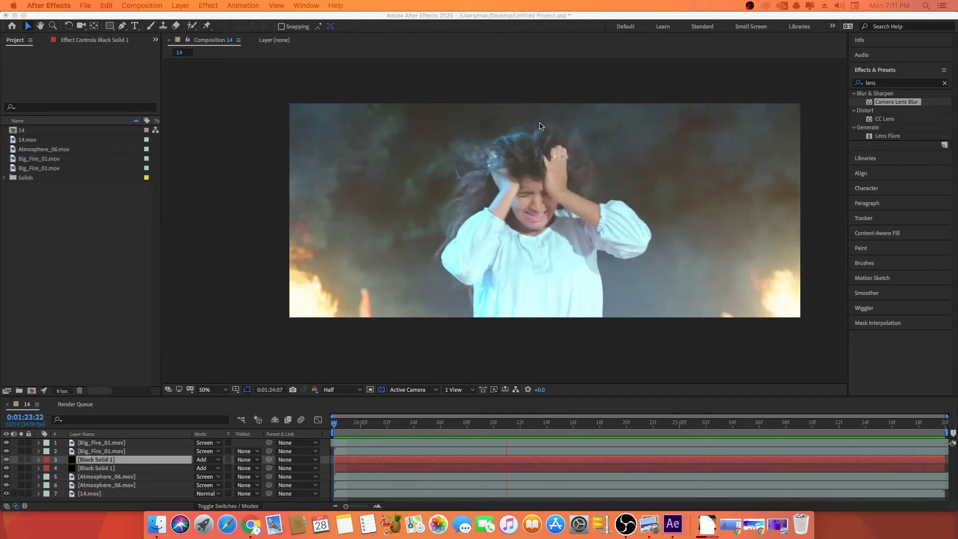
Restore the minimized Course.jpg image window in Preview from the Dock.
{"action": "left_click", "coordinate": [635, 516]}
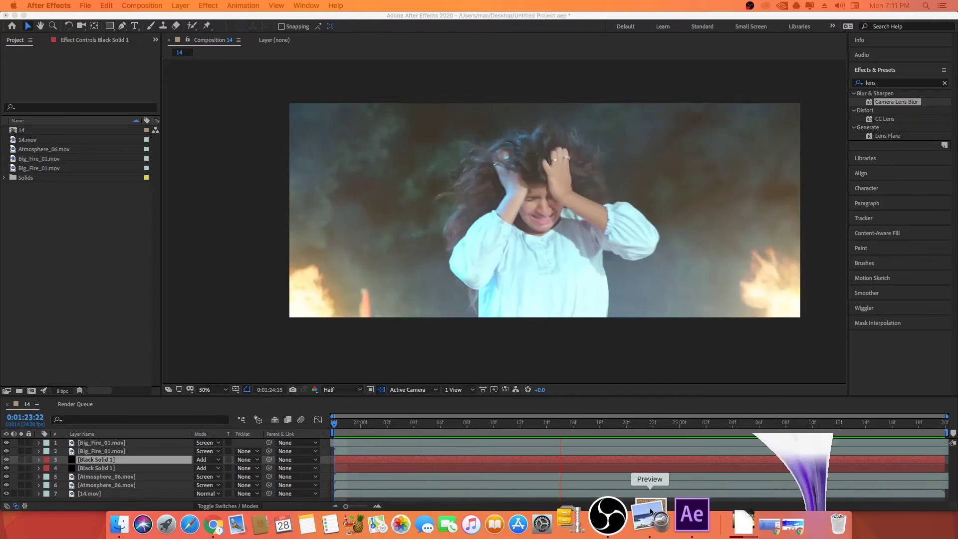
View the 50-lesson course outline image full screen, then exit and close it.
{"action": "left_click", "coordinate": [30, 17]}
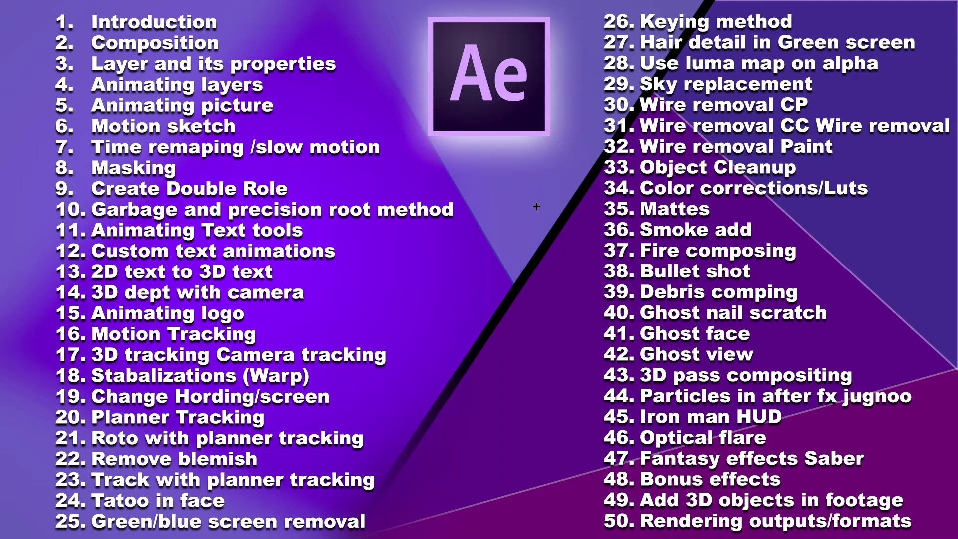
{"action": "key", "text": "Escape"}
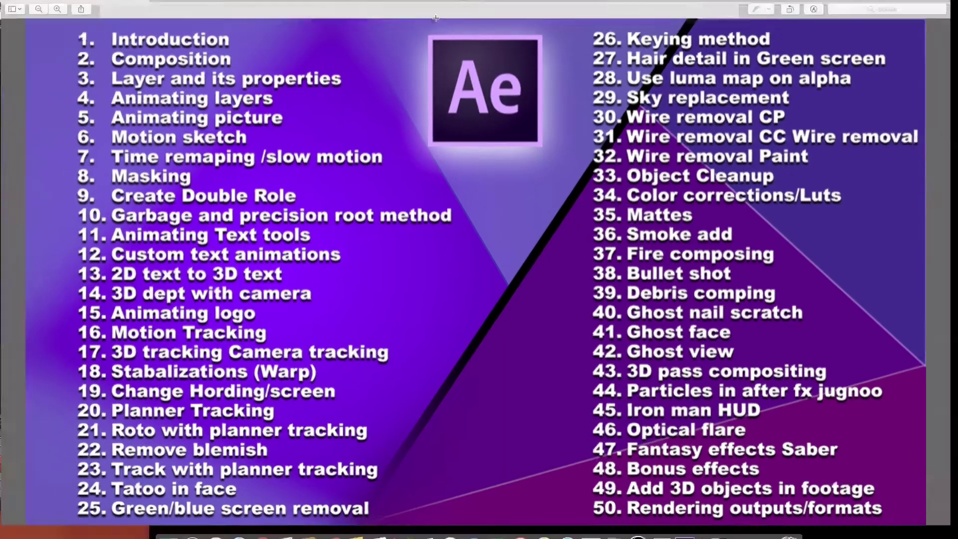
{"action": "left_click", "coordinate": [10, 17]}
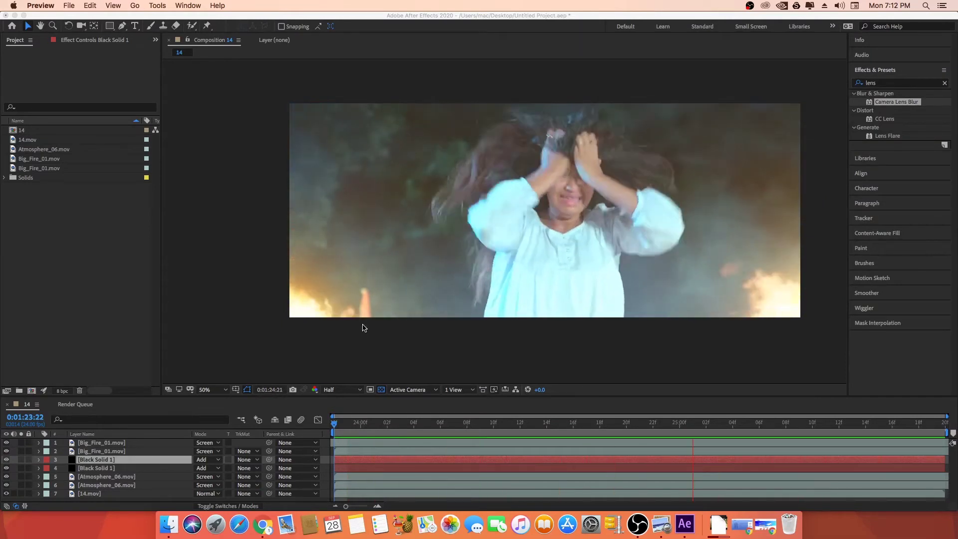
{"action": "left_click", "coordinate": [355, 429]}
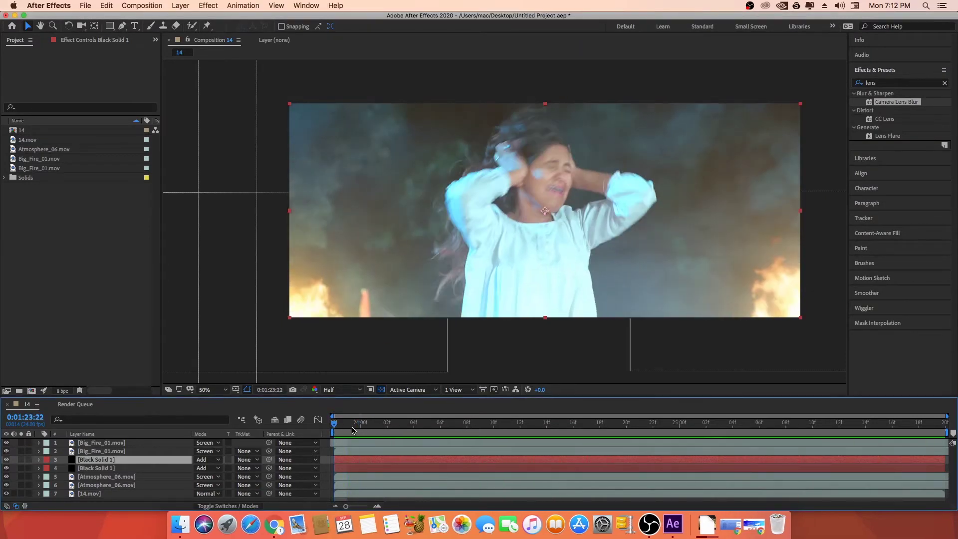
{"action": "left_click", "coordinate": [100, 289]}
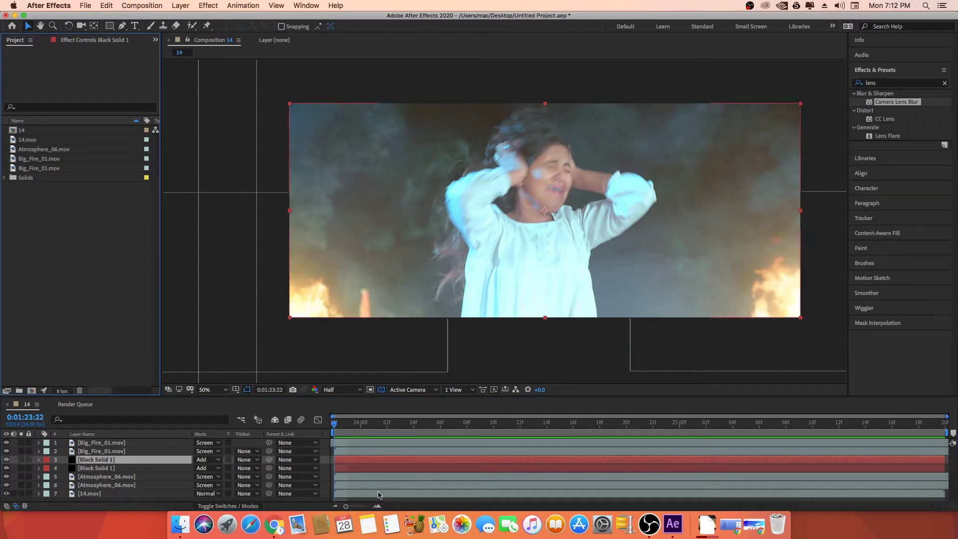
{"action": "left_click", "coordinate": [387, 423]}
{"action": "left_click_drag", "start_coordinate": [378, 427], "coordinate": [550, 430]}
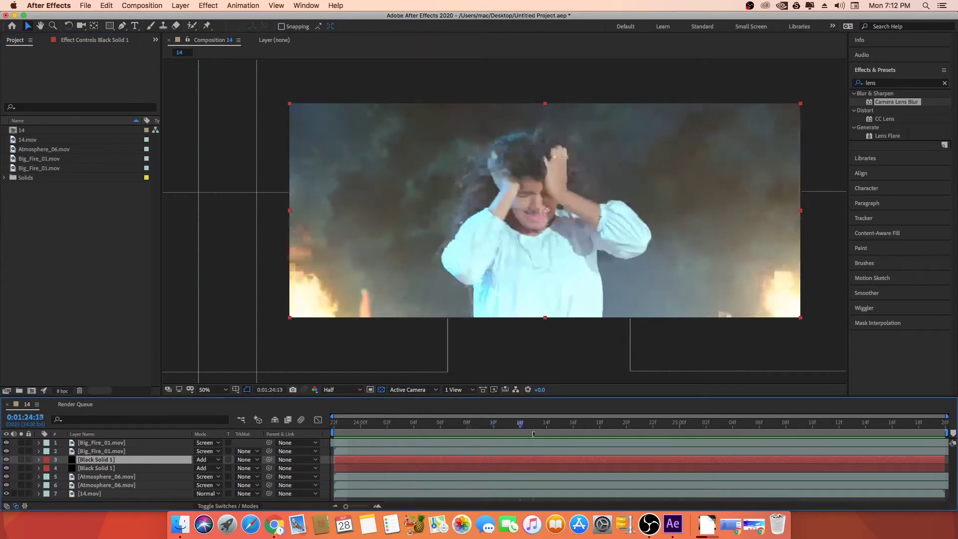
{"action": "key", "text": "space"}
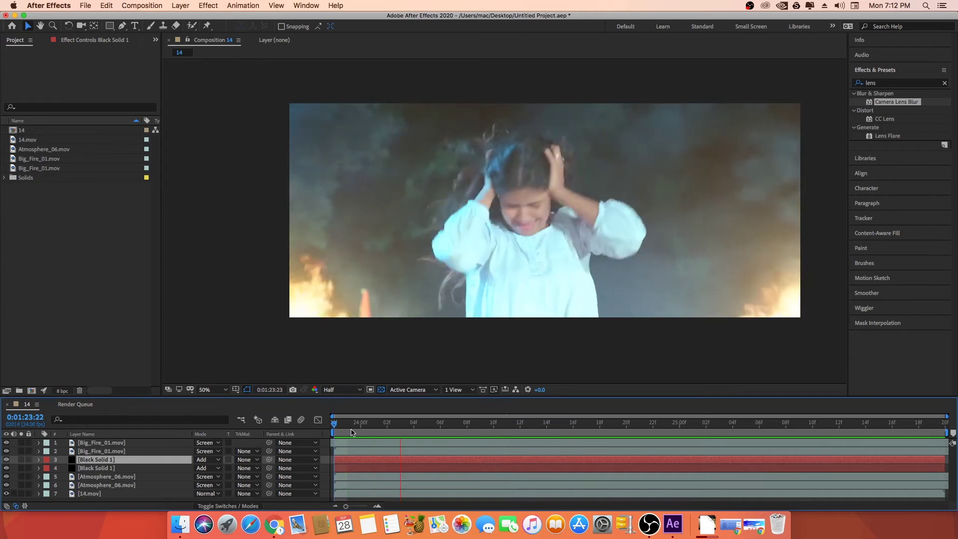
{"action": "left_click_drag", "start_coordinate": [6, 442], "coordinate": [8, 489]}
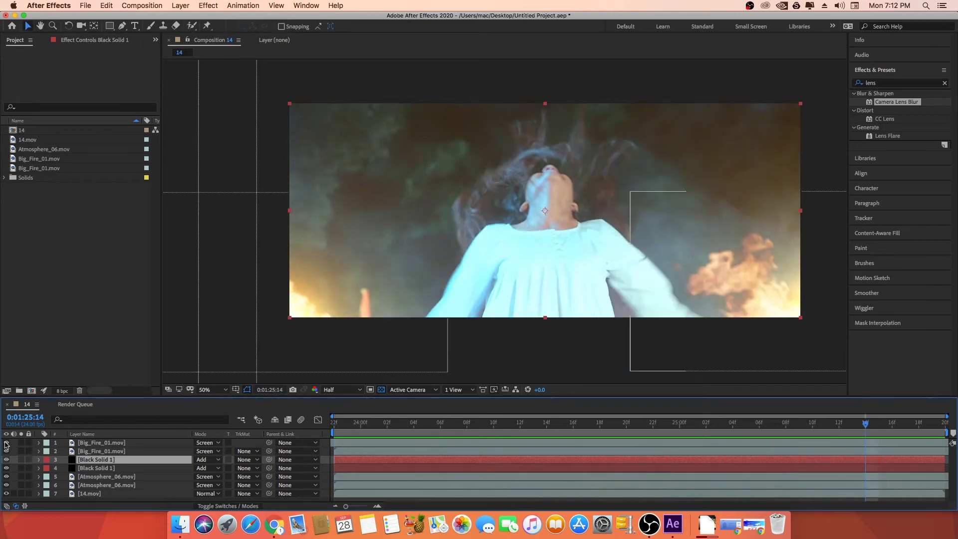
{"action": "left_click", "coordinate": [6, 486]}
{"action": "left_click", "coordinate": [6, 476]}
{"action": "left_click", "coordinate": [6, 468]}
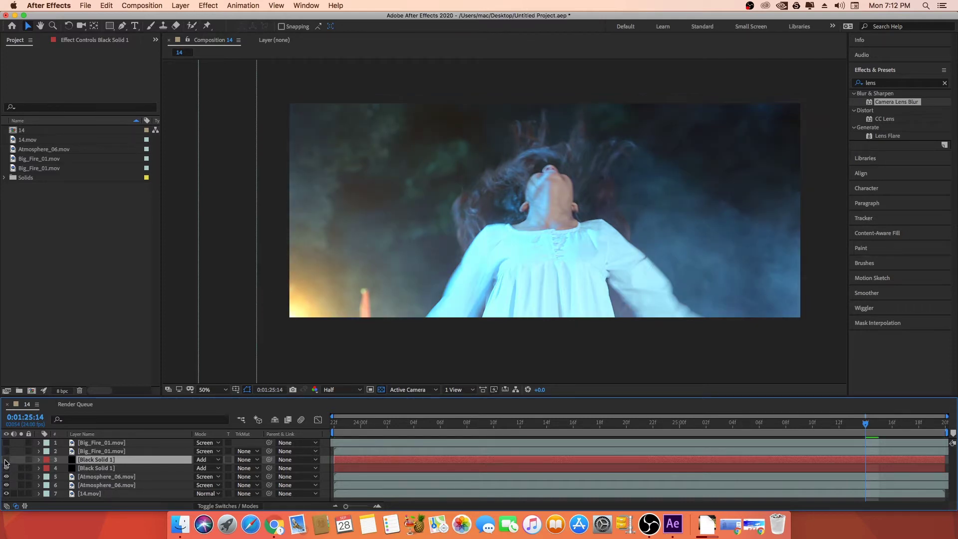
{"action": "left_click", "coordinate": [6, 459]}
{"action": "left_click", "coordinate": [6, 451]}
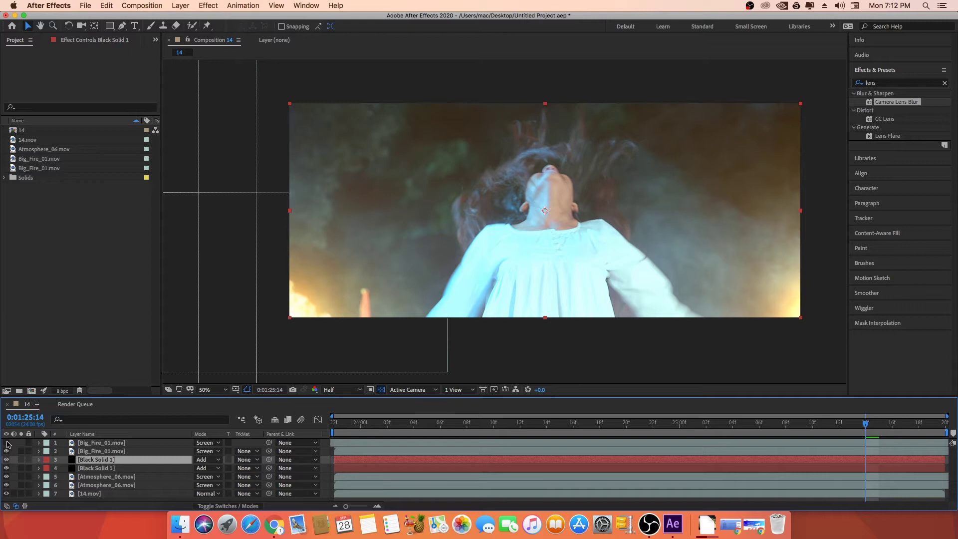
{"action": "left_click", "coordinate": [6, 443]}
{"action": "left_click_drag", "start_coordinate": [345, 423], "coordinate": [891, 423]}
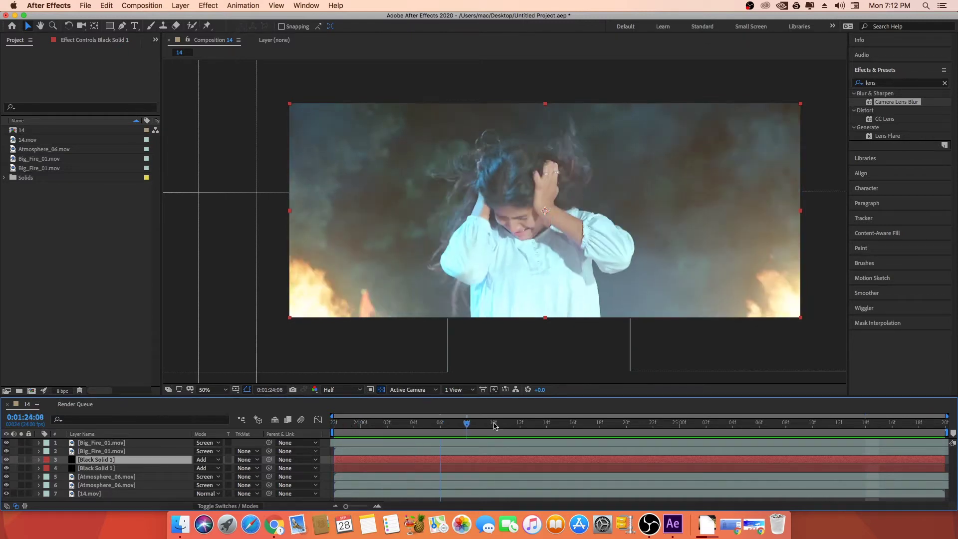
{"action": "left_click", "coordinate": [274, 524]}
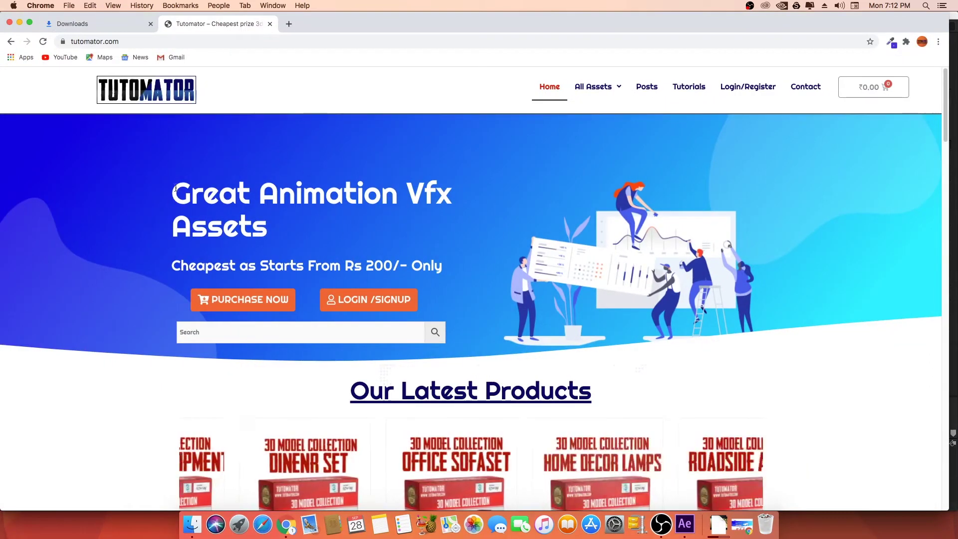
Browse Tutomator's Fx Elements product packs, then return to After Effects and scrub the timeline.
{"action": "mouse_move", "coordinate": [606, 87]}
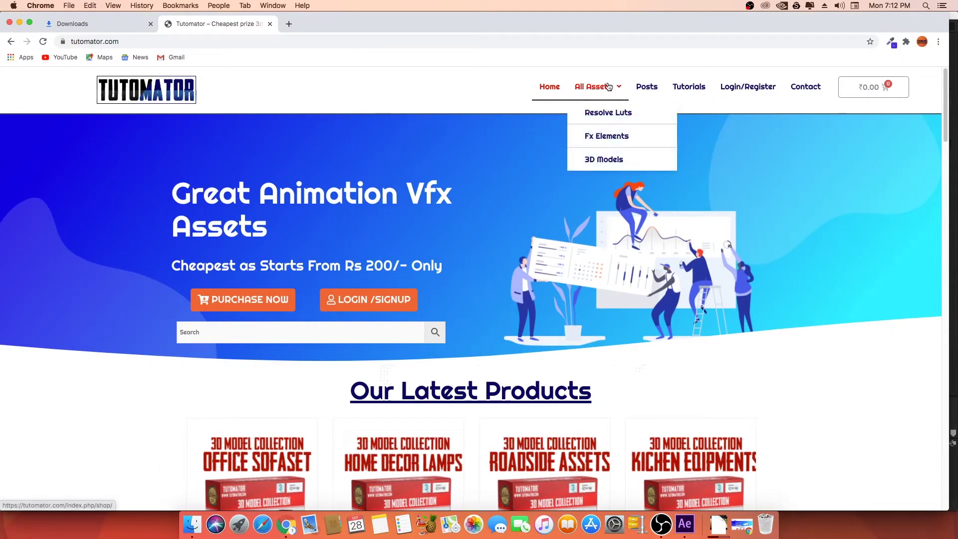
{"action": "left_click", "coordinate": [601, 137]}
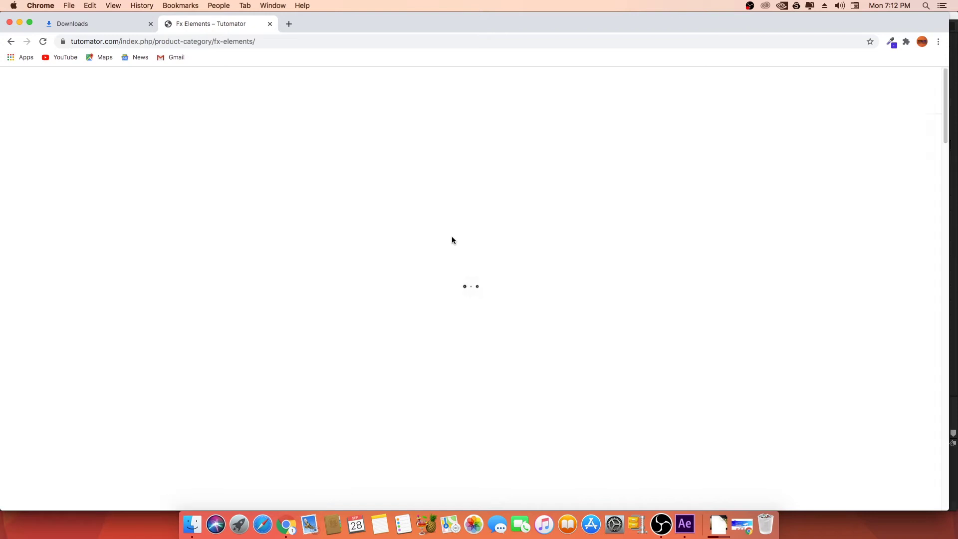
{"action": "scroll", "coordinate": [318, 250], "scroll_direction": "down", "scroll_amount": 2}
{"action": "scroll", "coordinate": [449, 279], "scroll_direction": "down", "scroll_amount": 4}
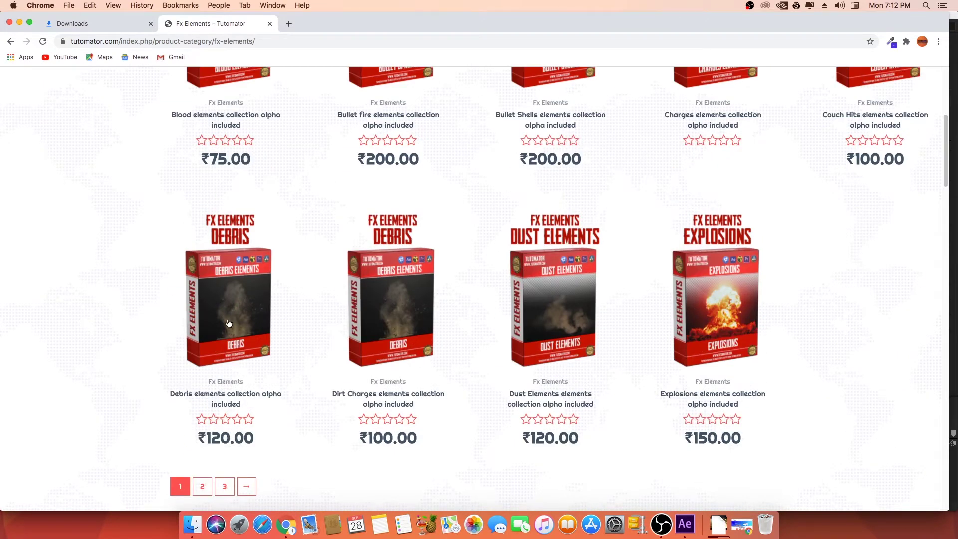
{"action": "scroll", "coordinate": [548, 246], "scroll_direction": "down", "scroll_amount": 4}
{"action": "scroll", "coordinate": [475, 255], "scroll_direction": "down", "scroll_amount": 2}
{"action": "scroll", "coordinate": [475, 252], "scroll_direction": "up", "scroll_amount": 4}
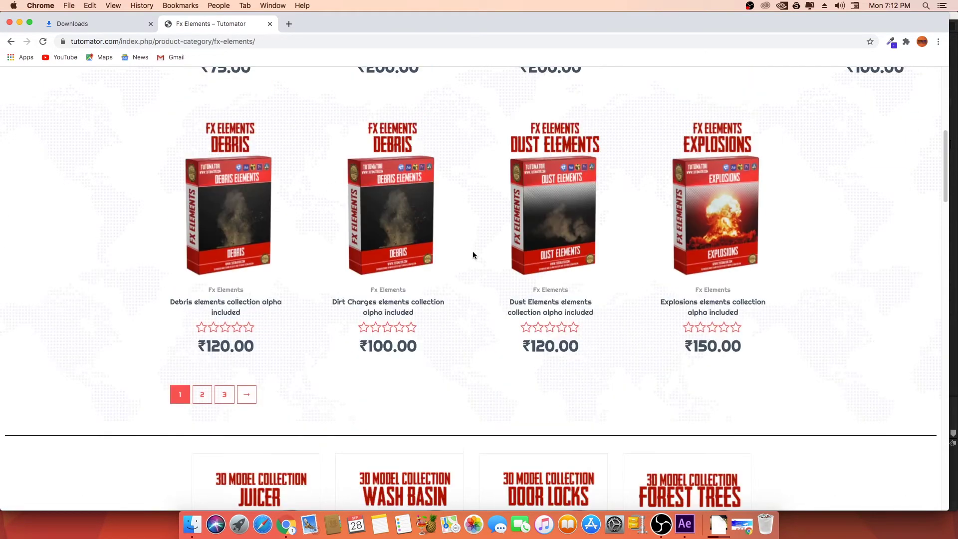
{"action": "scroll", "coordinate": [473, 255], "scroll_direction": "down", "scroll_amount": 7}
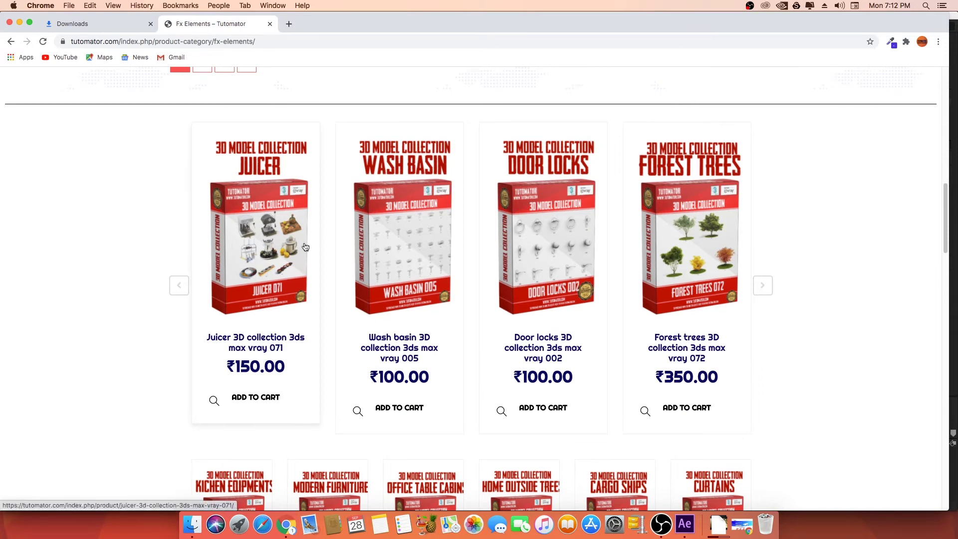
{"action": "scroll", "coordinate": [436, 278], "scroll_direction": "down", "scroll_amount": 4}
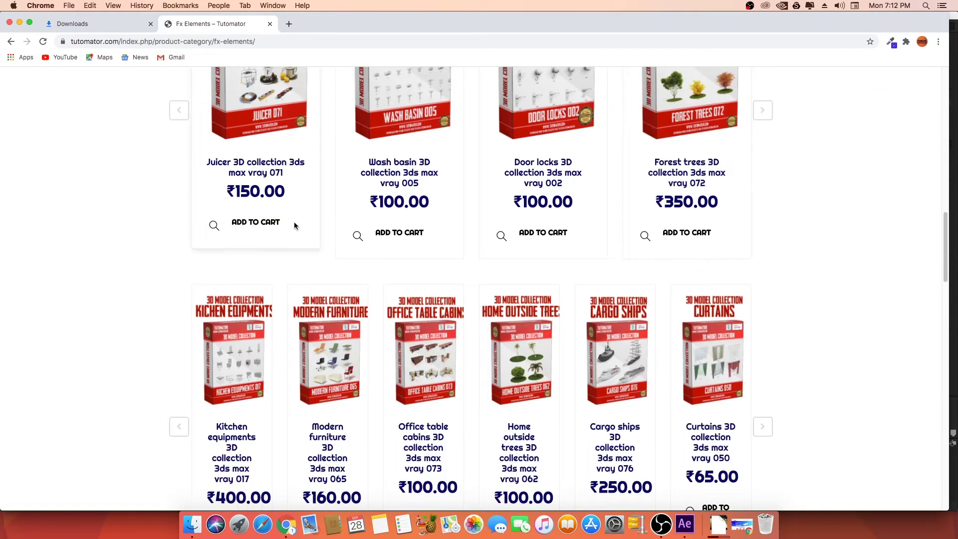
{"action": "scroll", "coordinate": [547, 256], "scroll_direction": "down", "scroll_amount": 1}
{"action": "scroll", "coordinate": [498, 269], "scroll_direction": "up", "scroll_amount": 9}
{"action": "scroll", "coordinate": [469, 280], "scroll_direction": "up", "scroll_amount": 7}
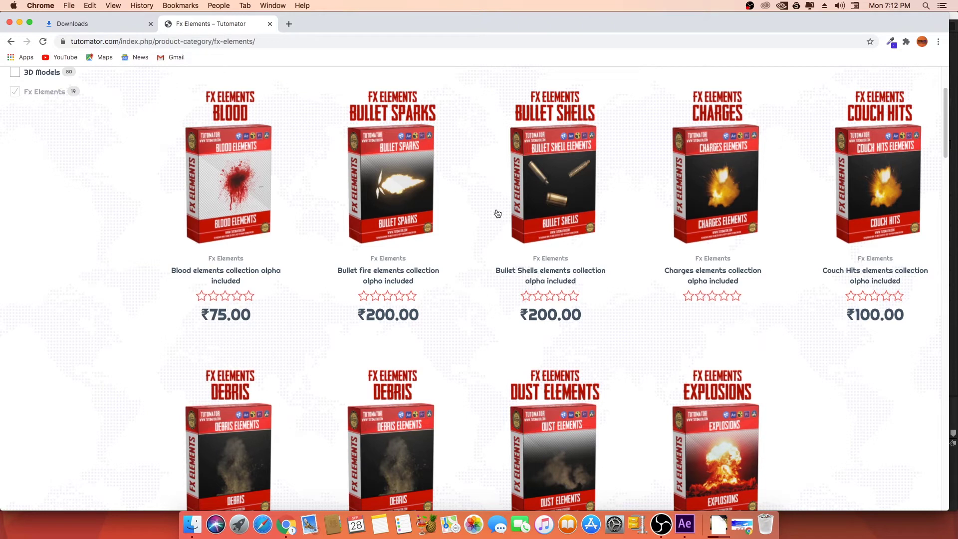
{"action": "scroll", "coordinate": [452, 189], "scroll_direction": "up", "scroll_amount": 3}
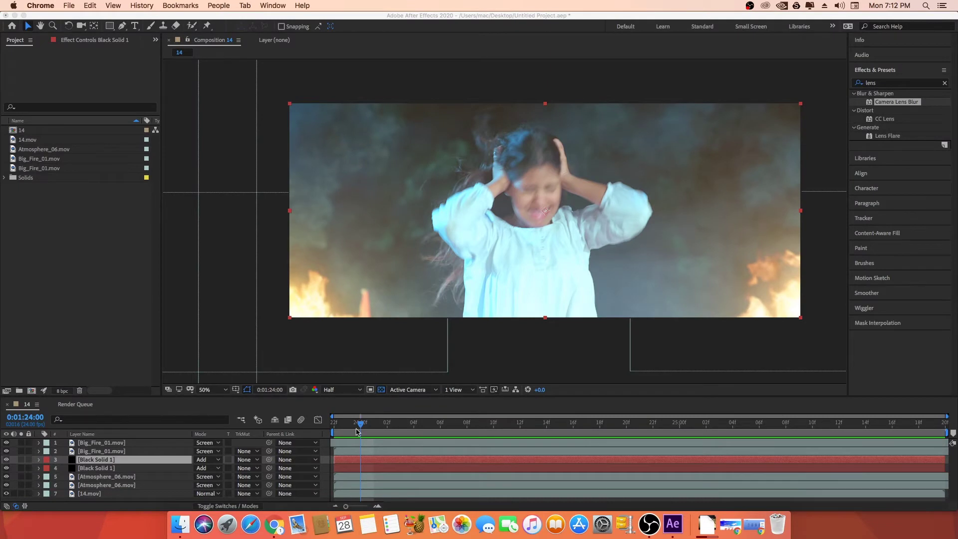
{"action": "mouse_move", "coordinate": [361, 412]}
{"action": "left_mouse_down"}
{"action": "mouse_move", "coordinate": [941, 413]}
{"action": "mouse_move", "coordinate": [217, 421]}
{"action": "left_mouse_up"}
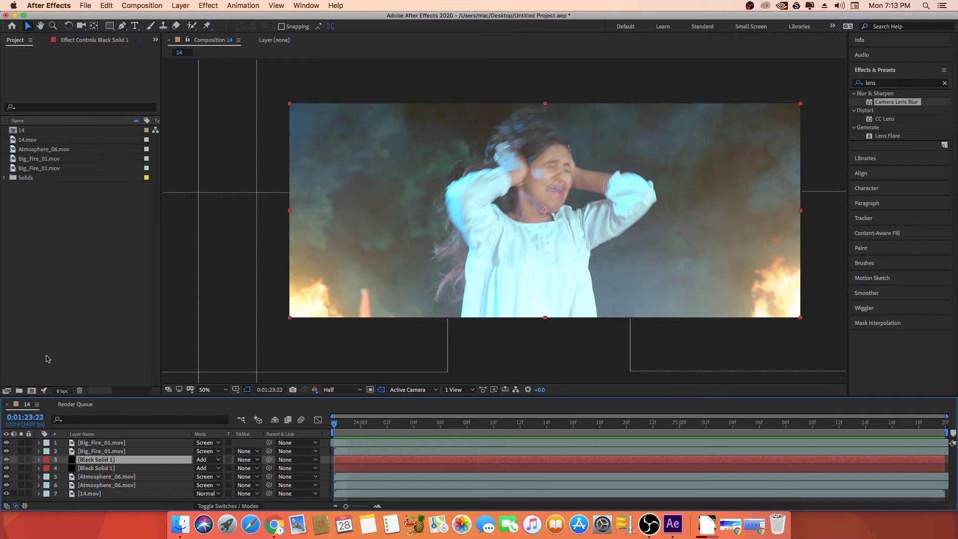
Inspect the 14.mov footage and composition 14's info (2048 × 858, 24 fps) in the Project panel.
{"action": "left_click", "coordinate": [78, 360]}
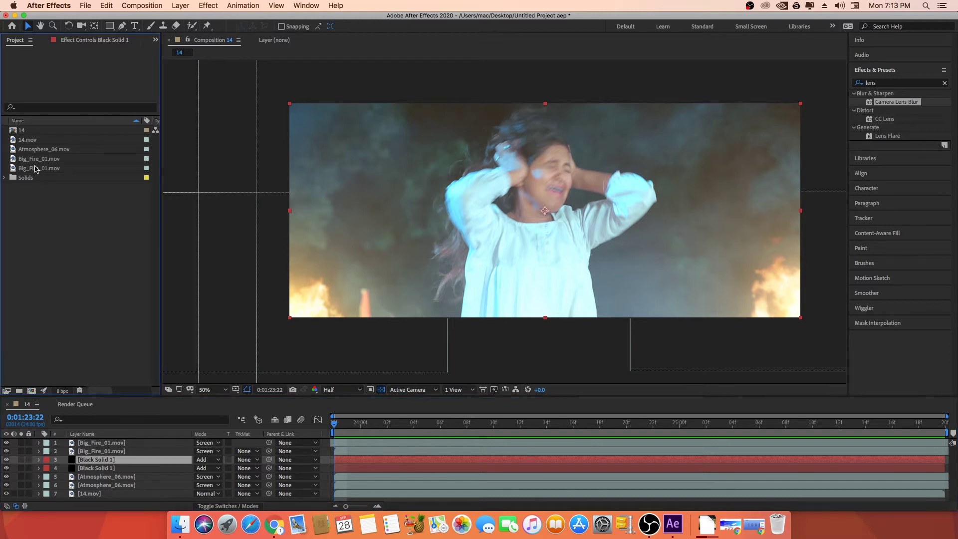
{"action": "left_click", "coordinate": [39, 136]}
{"action": "left_click", "coordinate": [39, 130]}
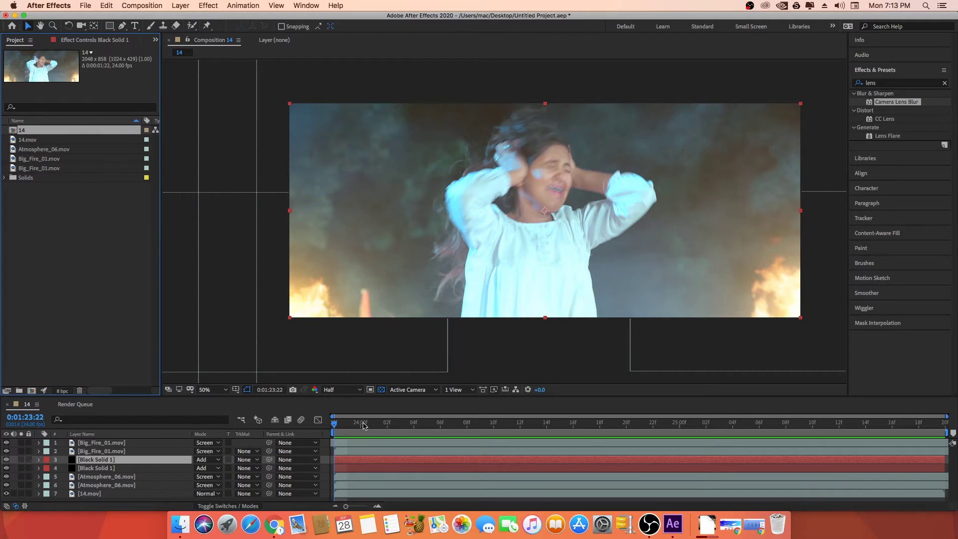
Set the current time to 0:01:23:22, shorten the work area, and loop-preview it.
{"action": "left_click", "coordinate": [345, 425]}
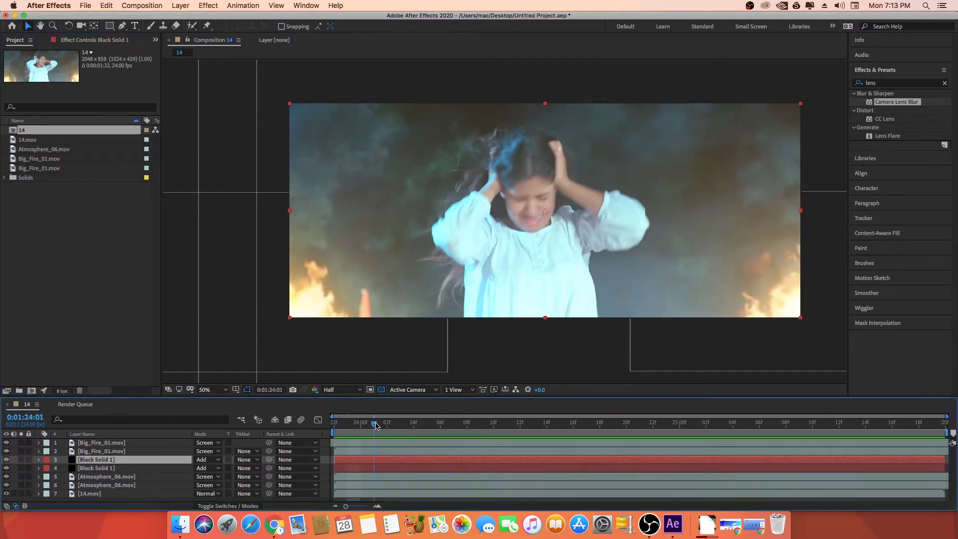
{"action": "left_click_drag", "start_coordinate": [344, 425], "coordinate": [334, 424]}
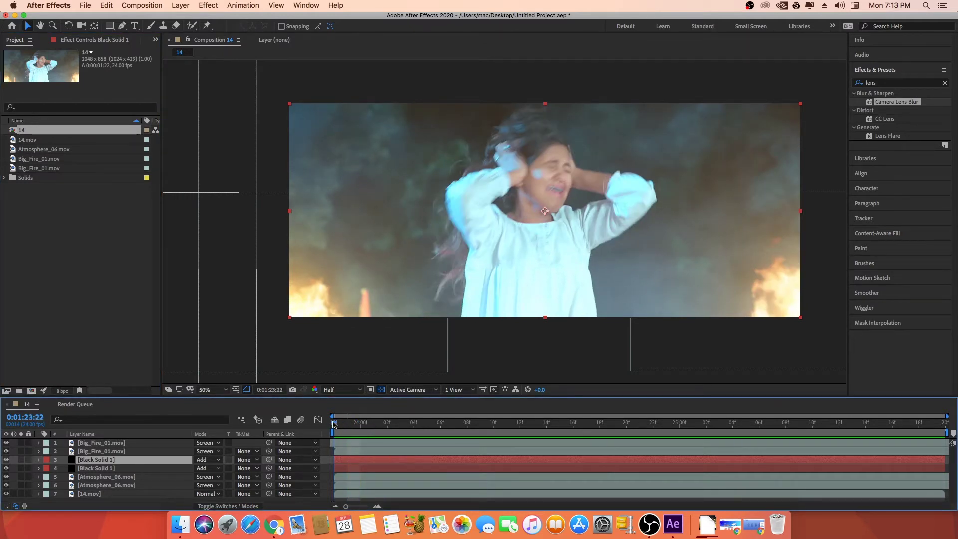
{"action": "key", "text": "space"}
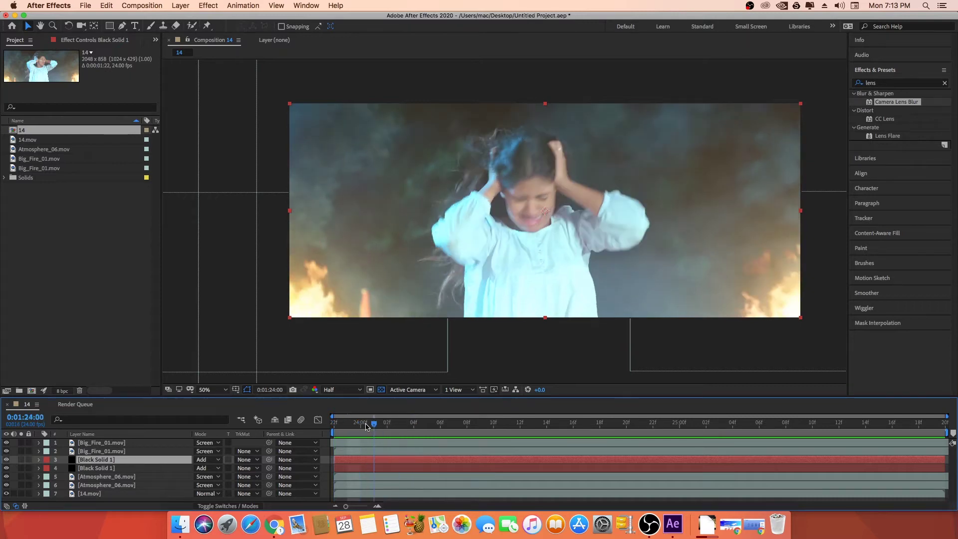
{"action": "key", "text": "space"}
{"action": "key", "text": "space"}
{"action": "key", "text": "space"}
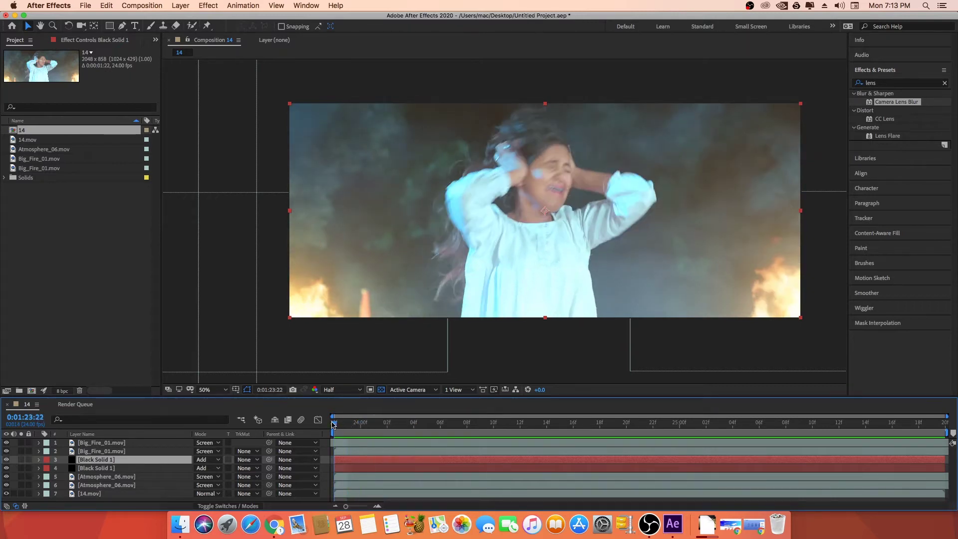
{"action": "left_click_drag", "start_coordinate": [334, 432], "coordinate": [575, 425]}
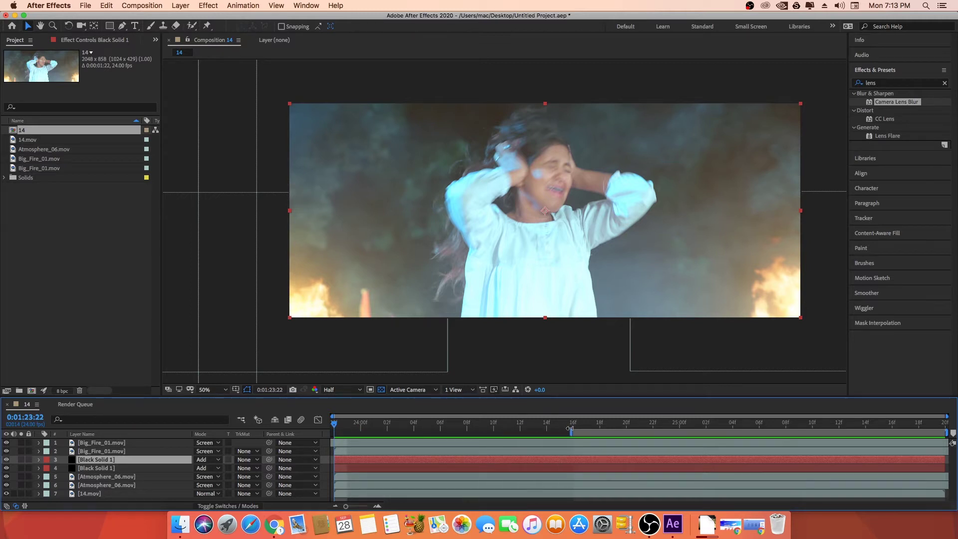
{"action": "key", "text": "space"}
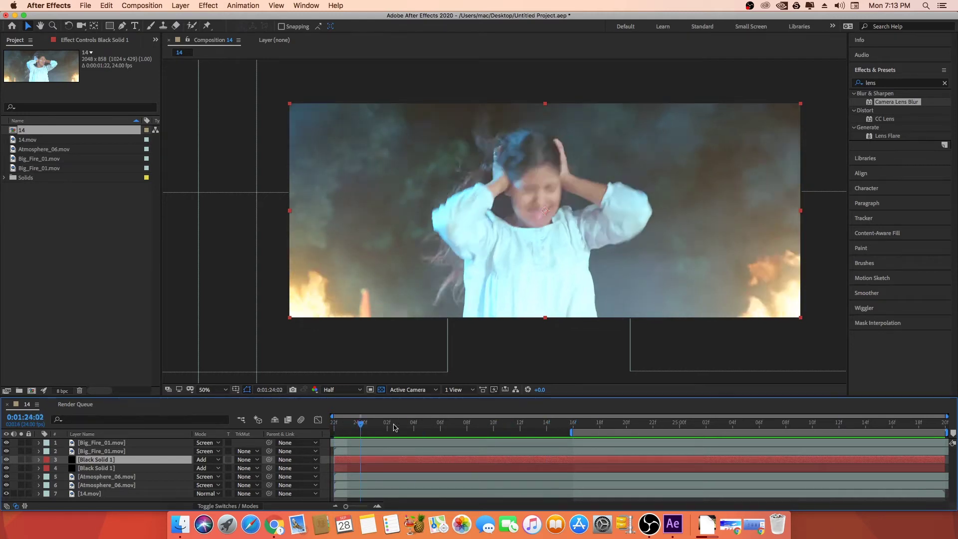
{"action": "key", "text": "space"}
Set the work area from the clip start to 0:01:25:06 with B and N, then preview.
{"action": "left_click_drag", "start_coordinate": [569, 432], "coordinate": [534, 432]}
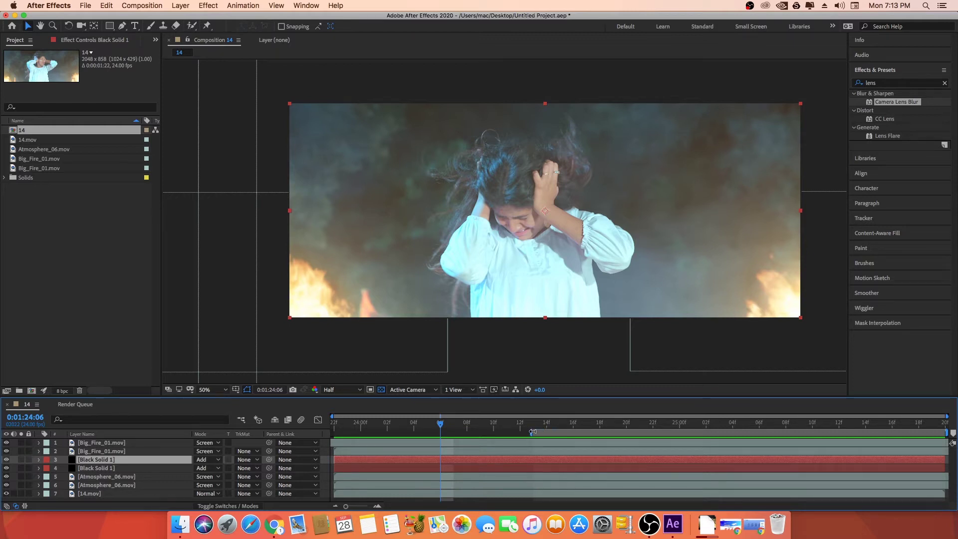
{"action": "mouse_move", "coordinate": [533, 432]}
{"action": "left_mouse_down"}
{"action": "mouse_move", "coordinate": [333, 432]}
{"action": "mouse_move", "coordinate": [533, 425]}
{"action": "left_mouse_up"}
{"action": "left_click", "coordinate": [334, 424]}
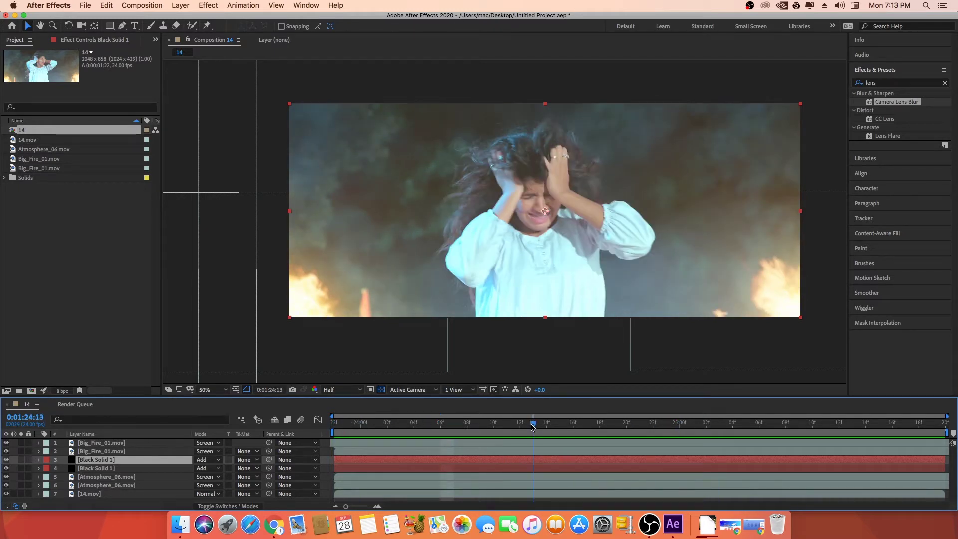
{"action": "key", "text": "b"}
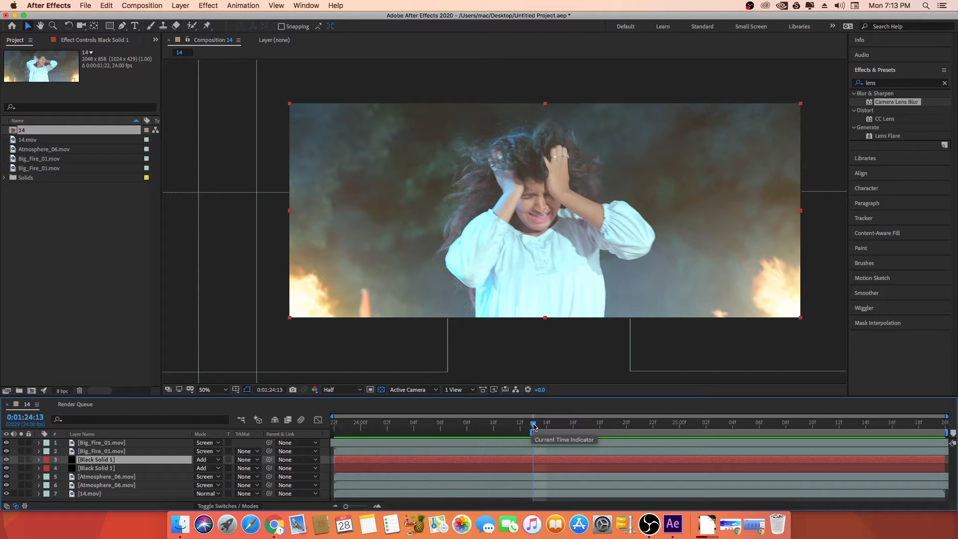
{"action": "left_click", "coordinate": [757, 424]}
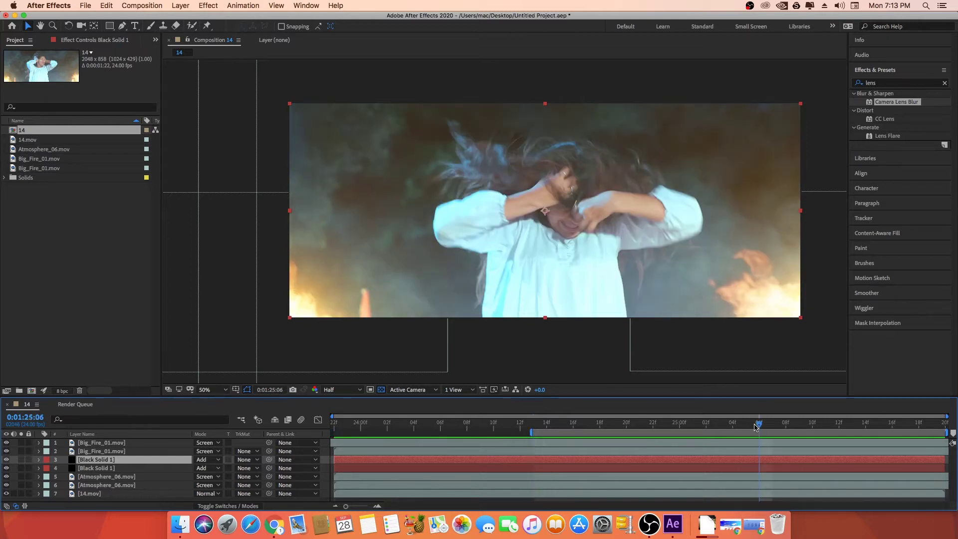
{"action": "key", "text": "n"}
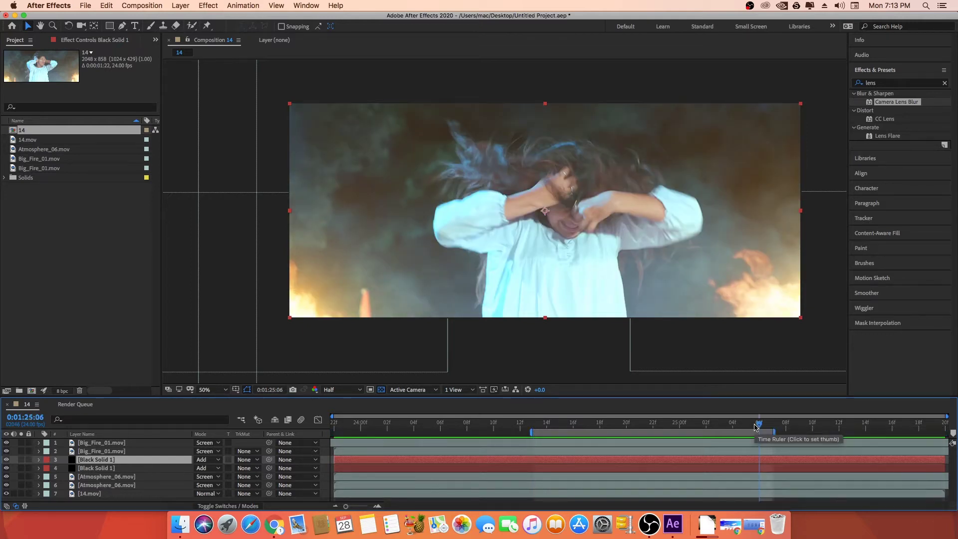
{"action": "key", "text": "space"}
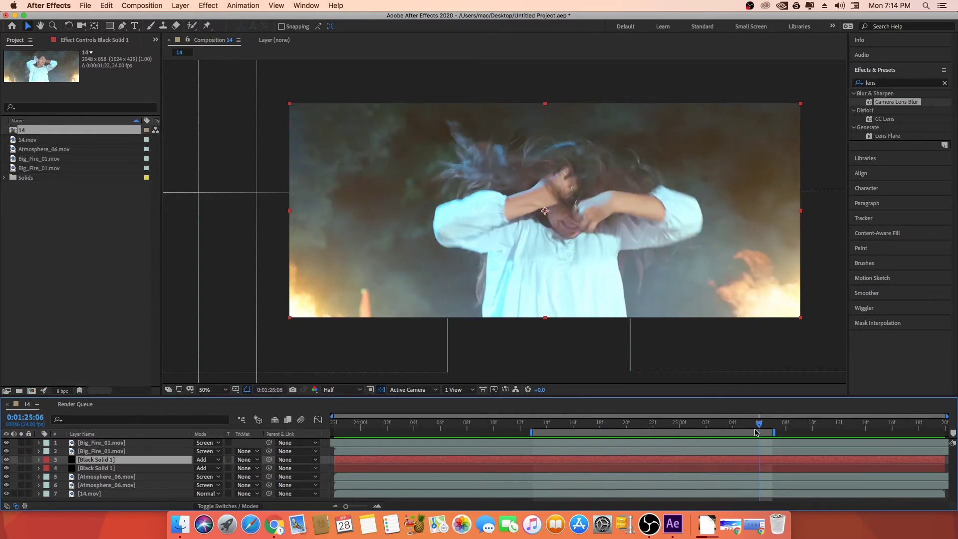
{"action": "left_click", "coordinate": [561, 425]}
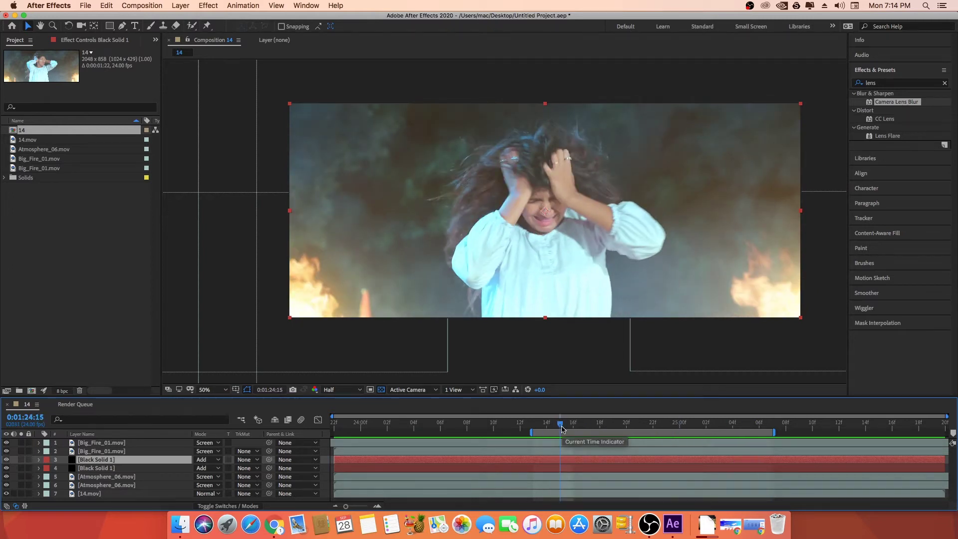
Extend the work area from composition start to the clip's end, parking the playhead at 0:01:24:09.
{"action": "key", "text": "Home"}
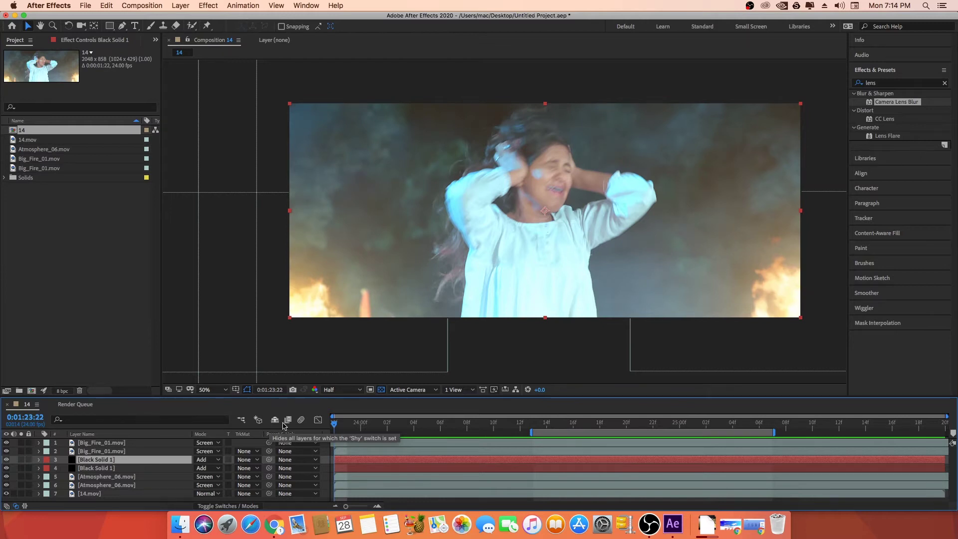
{"action": "key", "text": "b"}
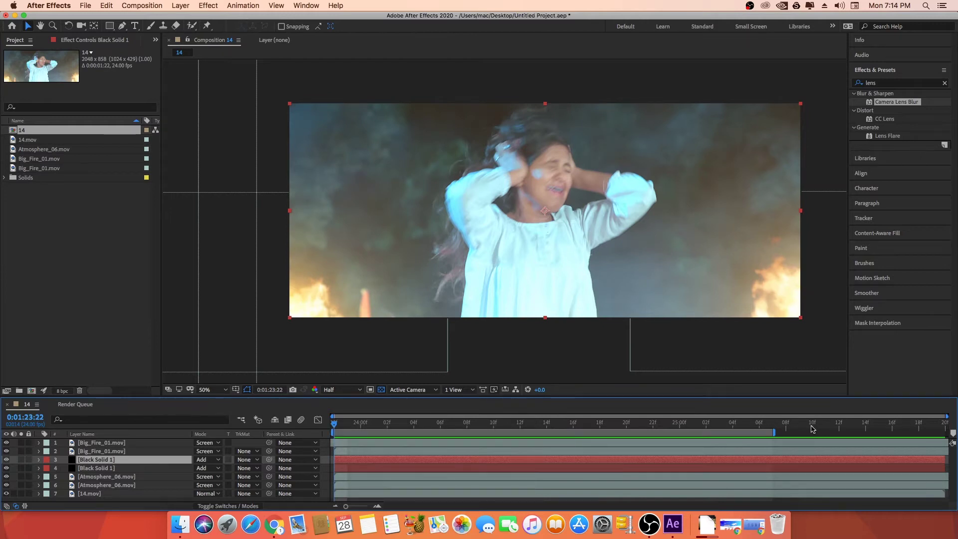
{"action": "left_click", "coordinate": [931, 424]}
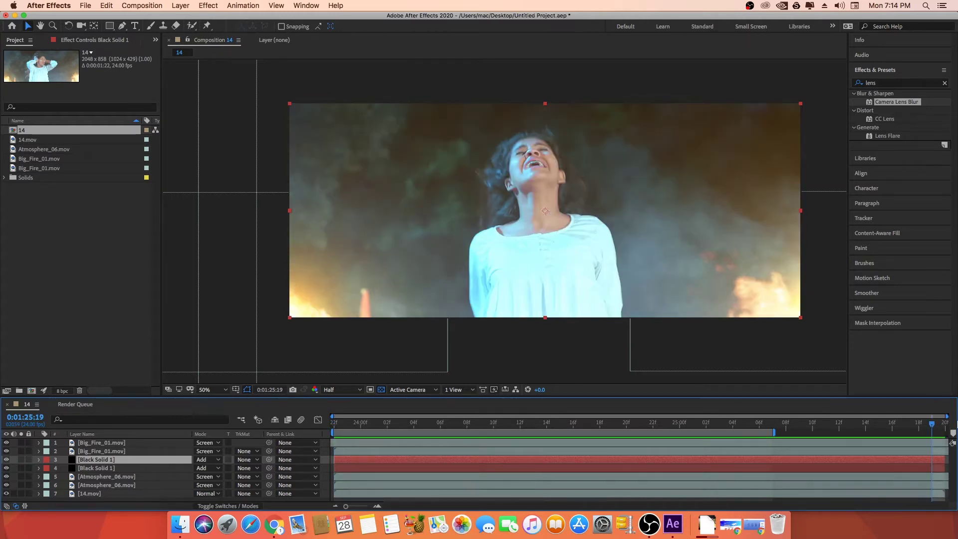
{"action": "key", "text": "n"}
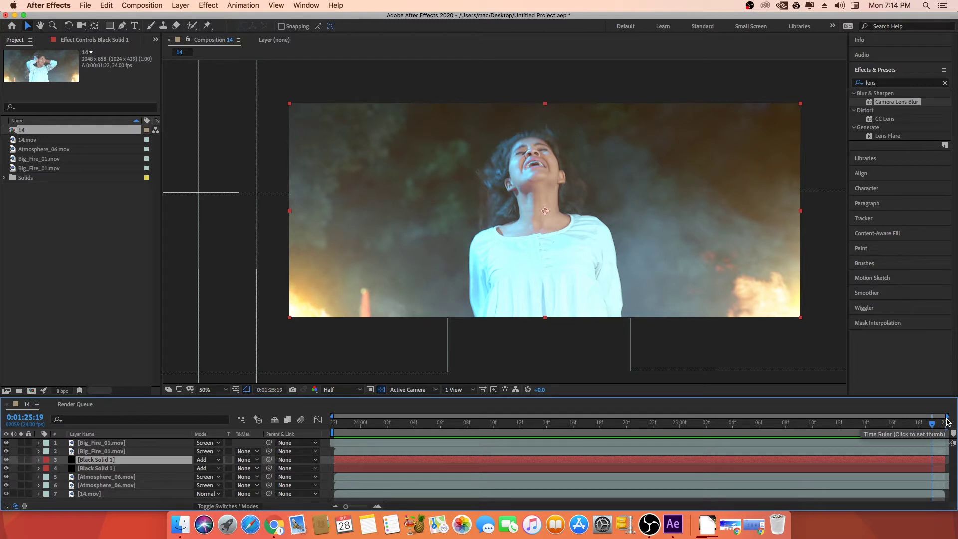
{"action": "left_click", "coordinate": [493, 423]}
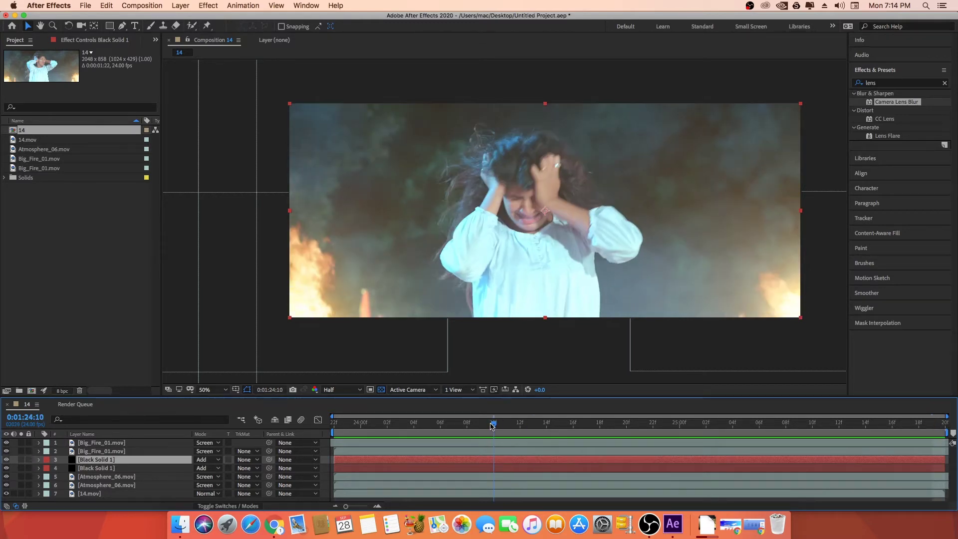
{"action": "left_click_drag", "start_coordinate": [493, 425], "coordinate": [480, 425]}
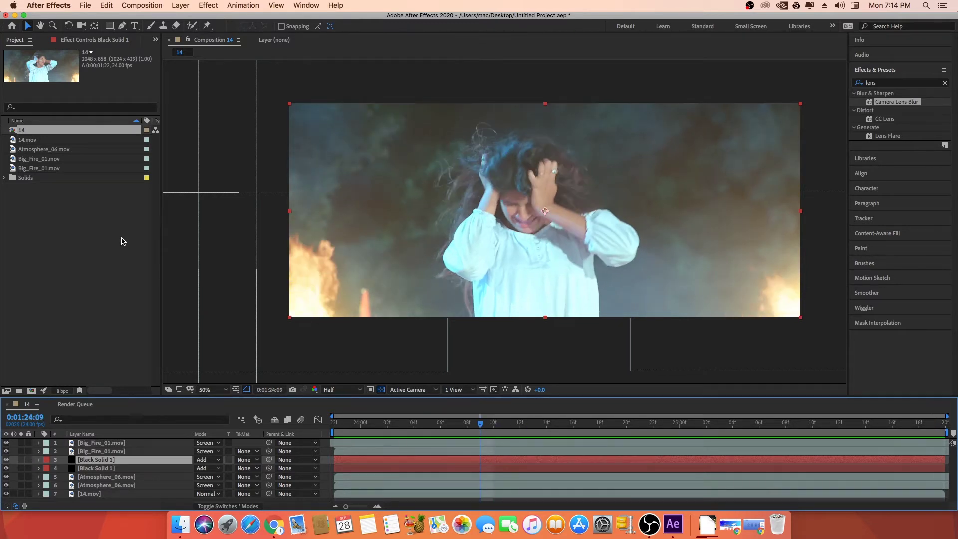
{"action": "left_click", "coordinate": [23, 133]}
Add composition 14 to the Render Queue twice from the Composition menu.
{"action": "left_click", "coordinate": [137, 6]}
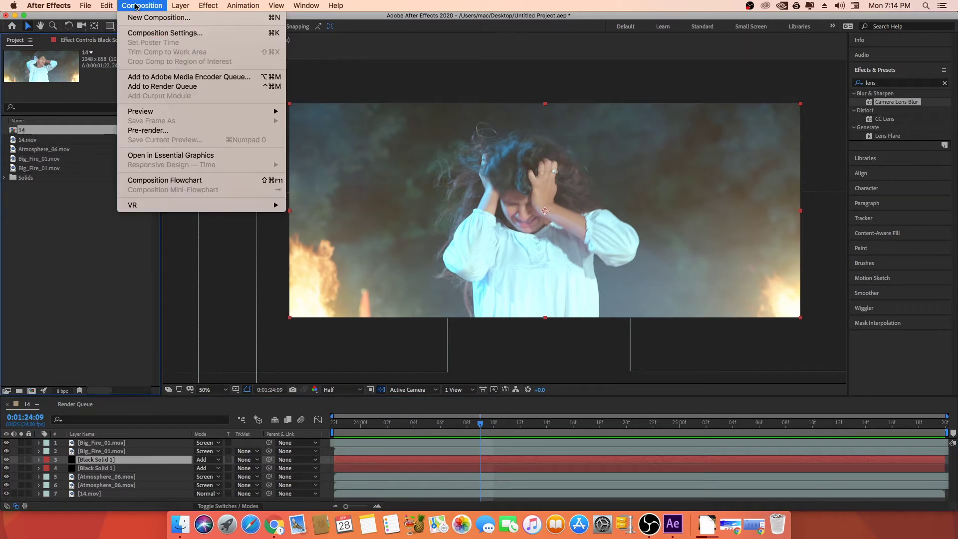
{"action": "left_click", "coordinate": [193, 88]}
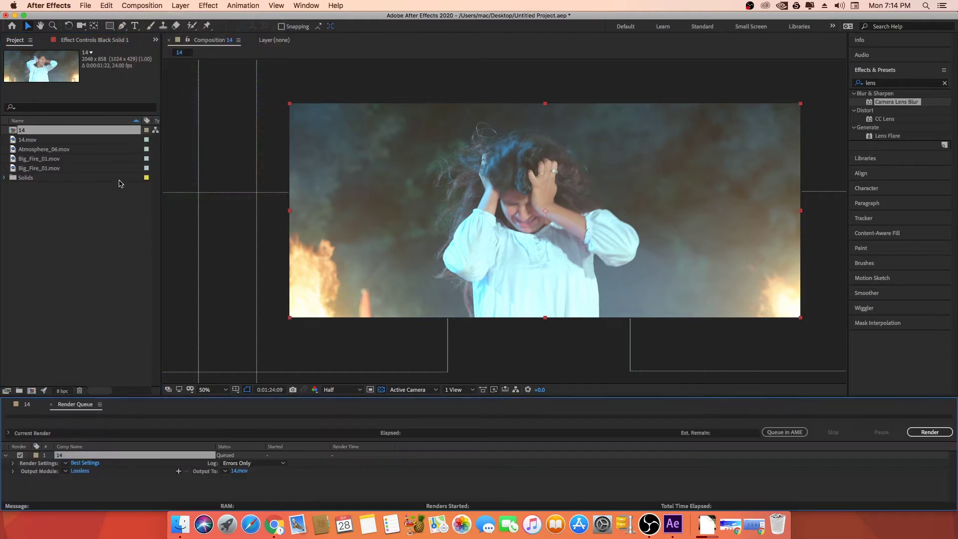
{"action": "left_click", "coordinate": [51, 404]}
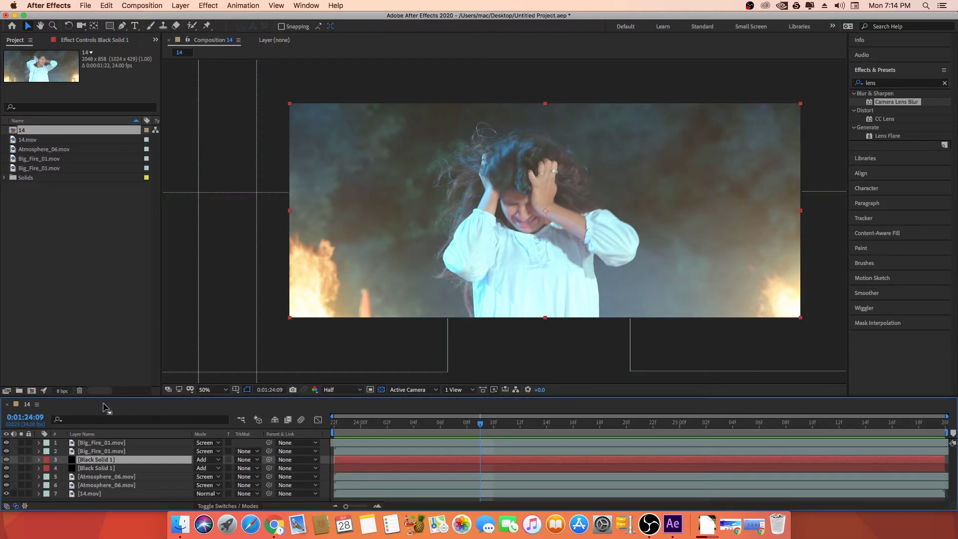
{"action": "left_click", "coordinate": [141, 7]}
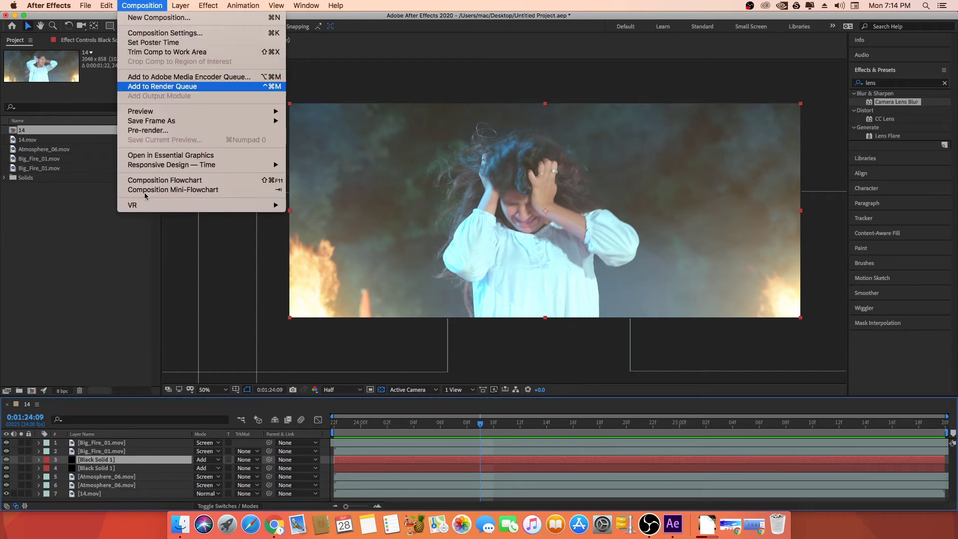
{"action": "left_click", "coordinate": [164, 88]}
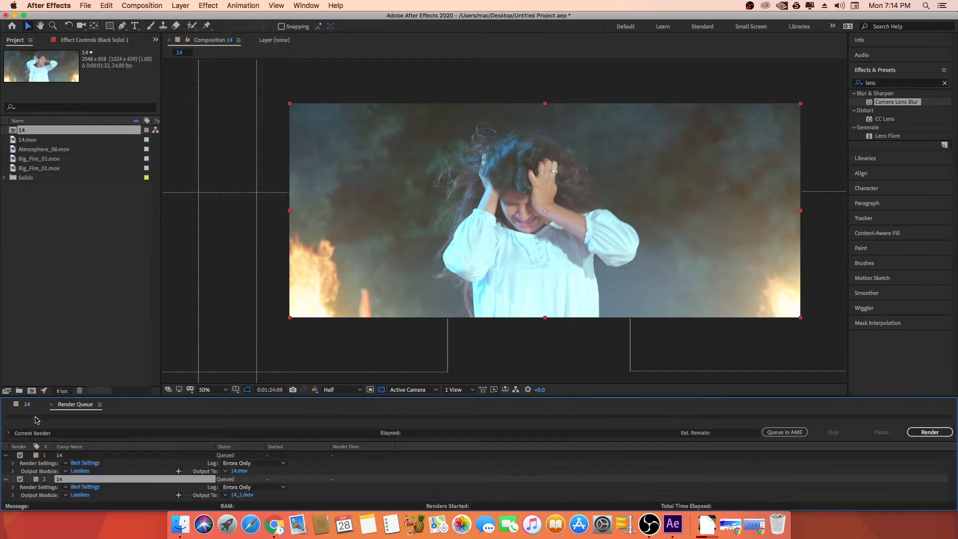
Delete both duplicate render items, then drag composition 14 into the Render Queue once.
{"action": "left_click", "coordinate": [59, 455]}
{"action": "left_click_drag", "start_coordinate": [149, 398], "coordinate": [150, 357]}
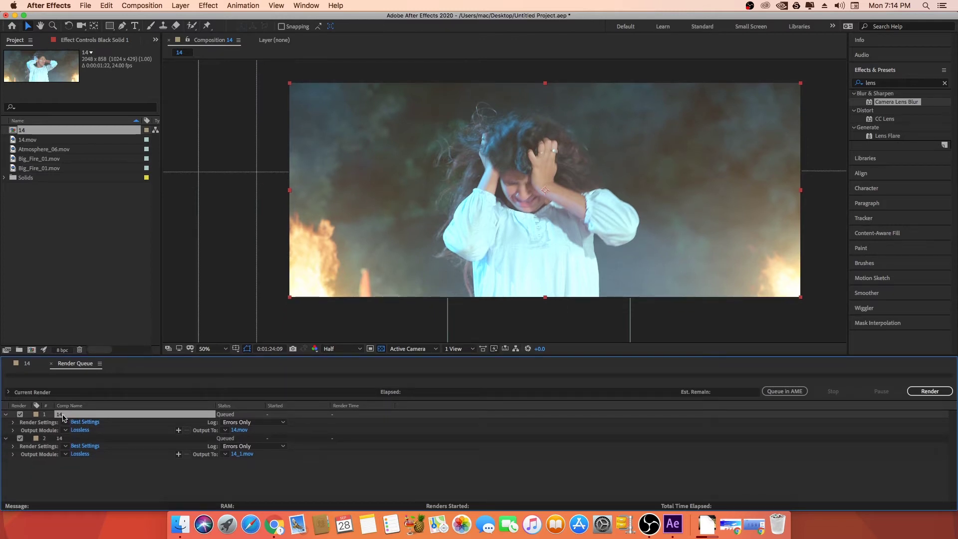
{"action": "left_click", "coordinate": [5, 414]}
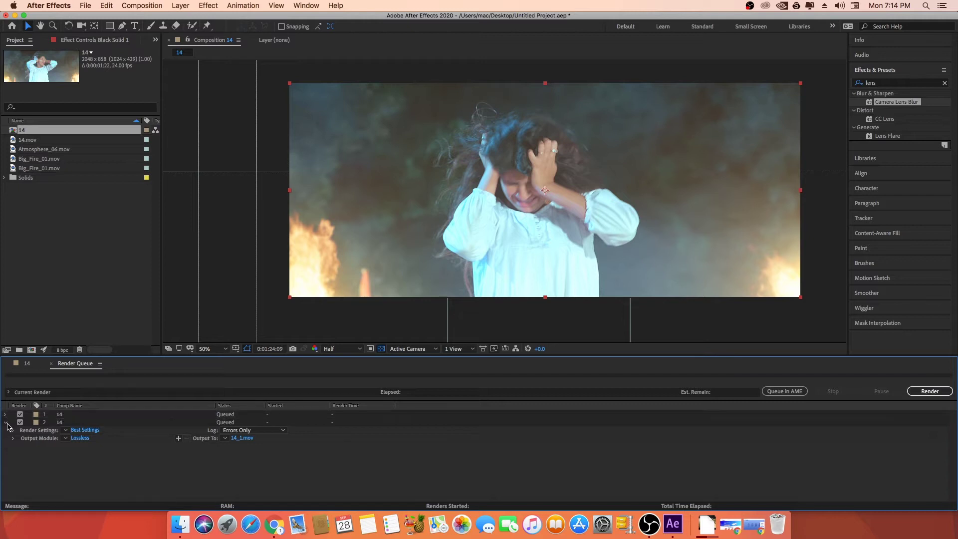
{"action": "left_click", "coordinate": [6, 422]}
{"action": "left_click", "coordinate": [59, 423]}
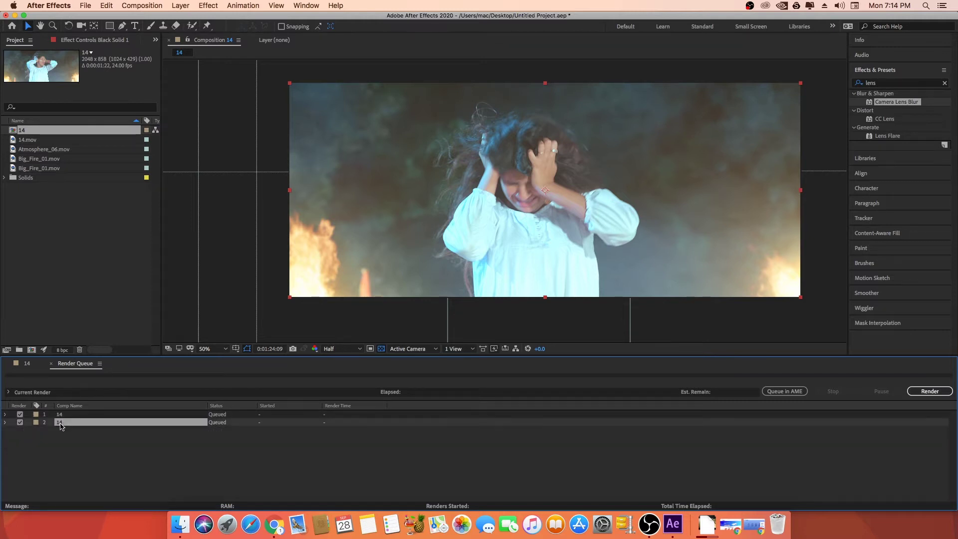
{"action": "left_click_drag", "start_coordinate": [61, 425], "coordinate": [62, 417]}
{"action": "left_click", "coordinate": [63, 422], "text": "shift"}
{"action": "key", "text": "Delete"}
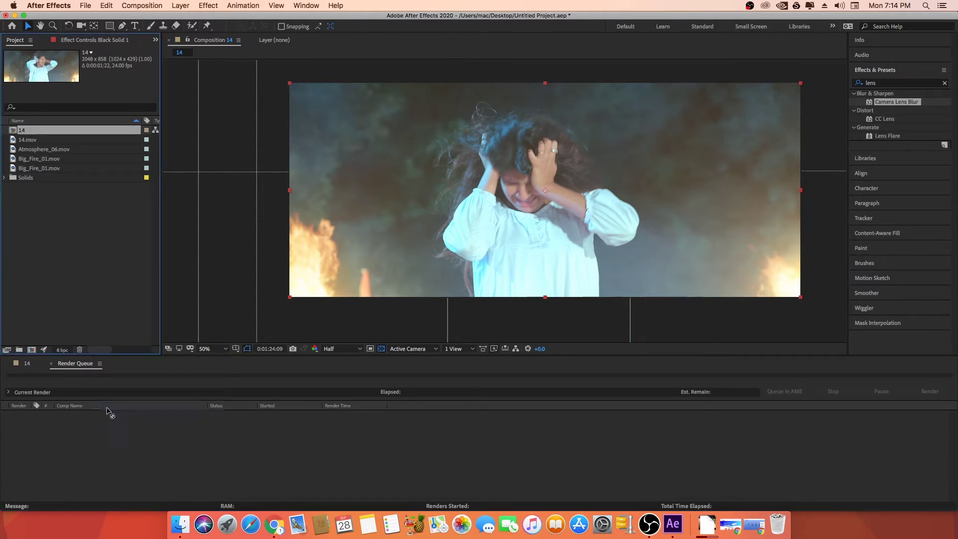
{"action": "left_click_drag", "start_coordinate": [22, 131], "coordinate": [107, 413]}
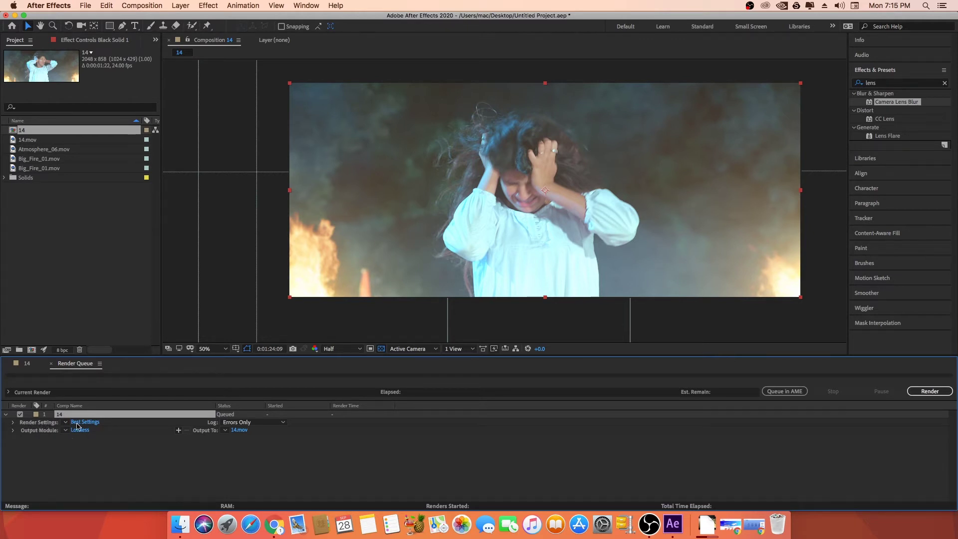
Open Render Settings for the queued item, keeping Quality Best and Resolution Full.
{"action": "left_click", "coordinate": [86, 422]}
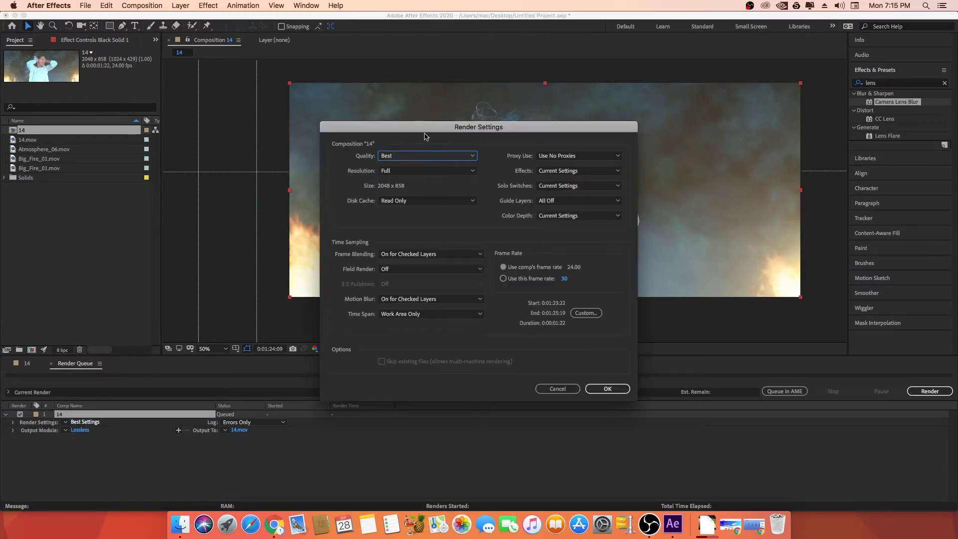
{"action": "left_click_drag", "start_coordinate": [427, 128], "coordinate": [414, 128]}
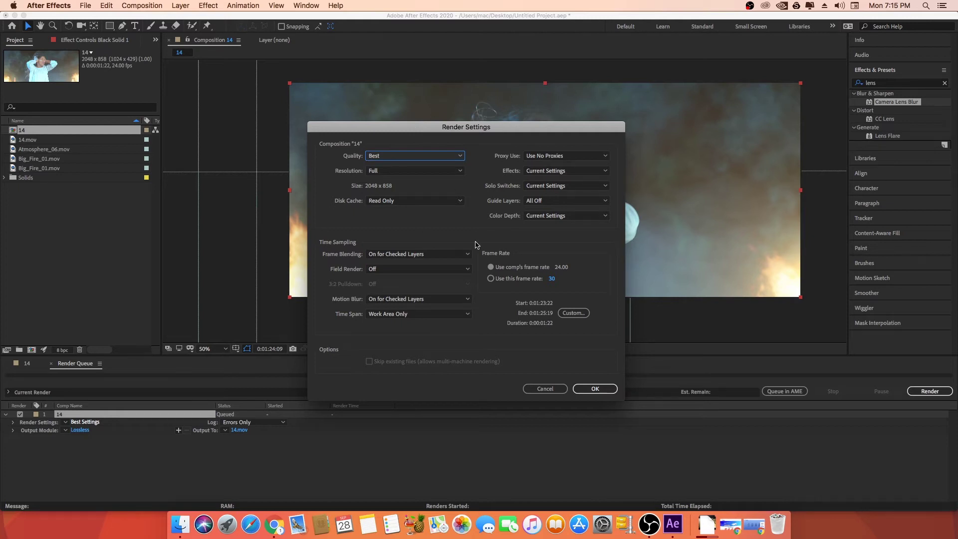
{"action": "left_click", "coordinate": [433, 154]}
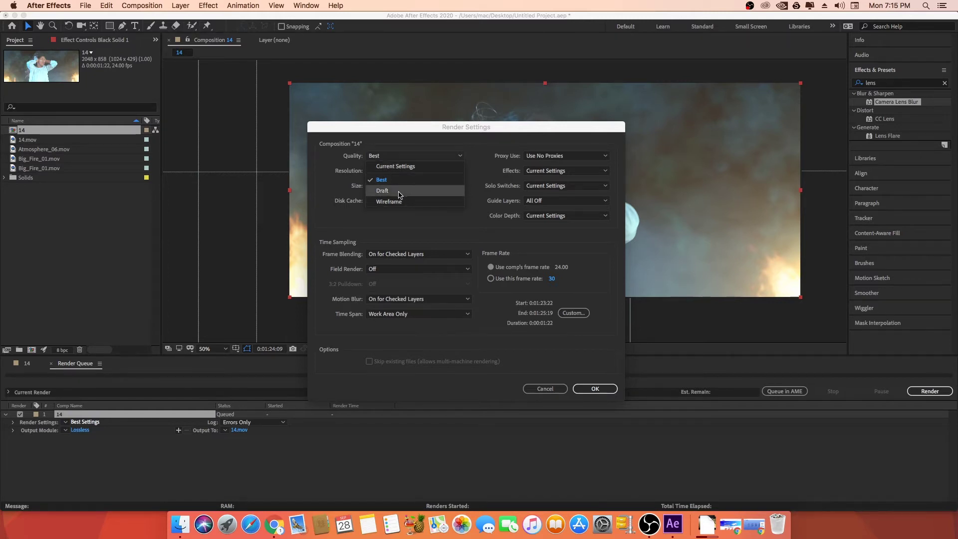
{"action": "left_click", "coordinate": [403, 214]}
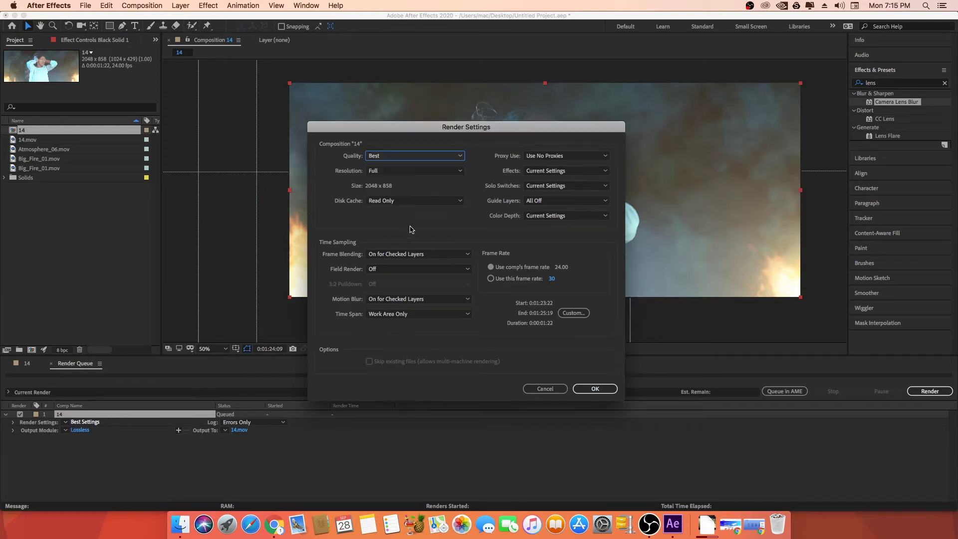
{"action": "left_click", "coordinate": [403, 172]}
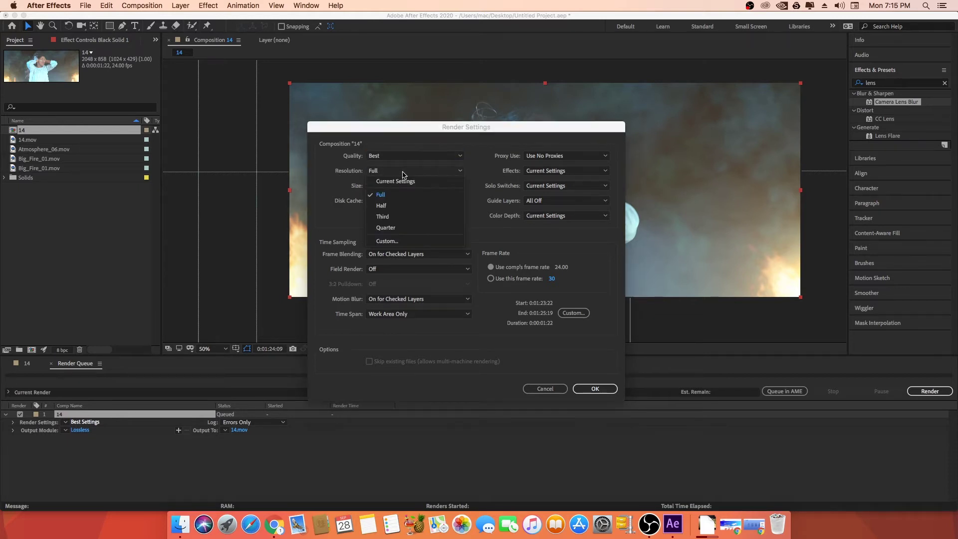
{"action": "left_click", "coordinate": [424, 128]}
{"action": "left_click_drag", "start_coordinate": [424, 127], "coordinate": [610, 126]}
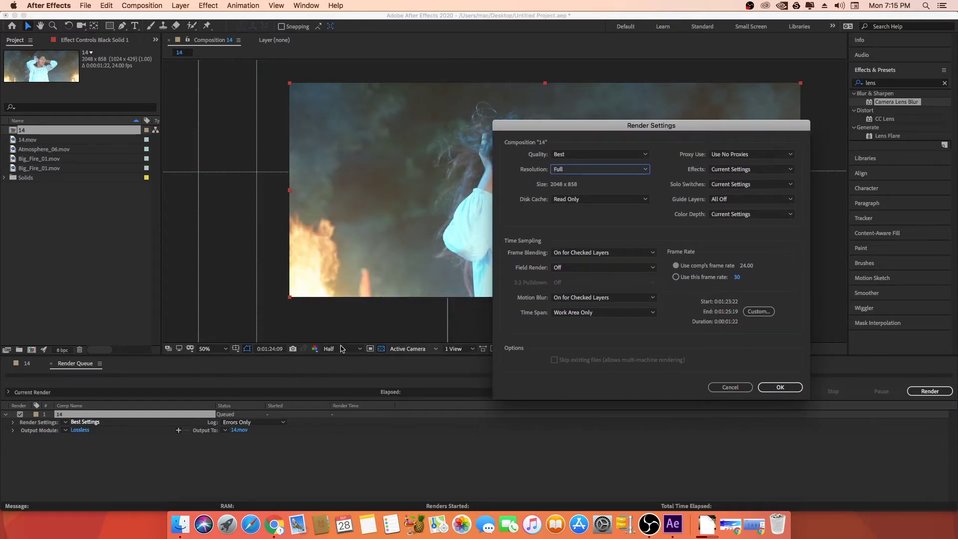
{"action": "mouse_move", "coordinate": [587, 125]}
{"action": "left_mouse_down"}
{"action": "mouse_move", "coordinate": [375, 107]}
{"action": "mouse_move", "coordinate": [381, 123]}
{"action": "left_mouse_up"}
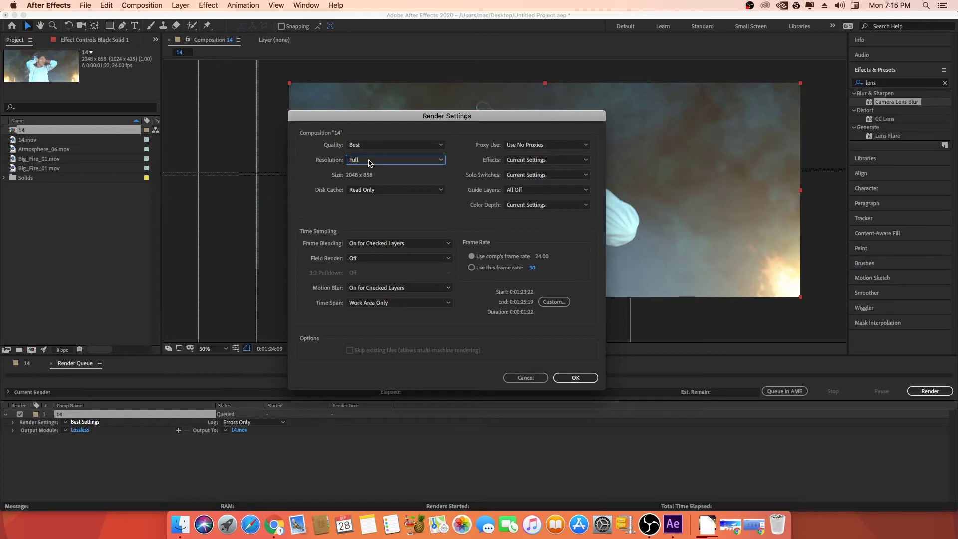
Try the render resolution at Half, then at Third.
{"action": "left_click", "coordinate": [370, 160]}
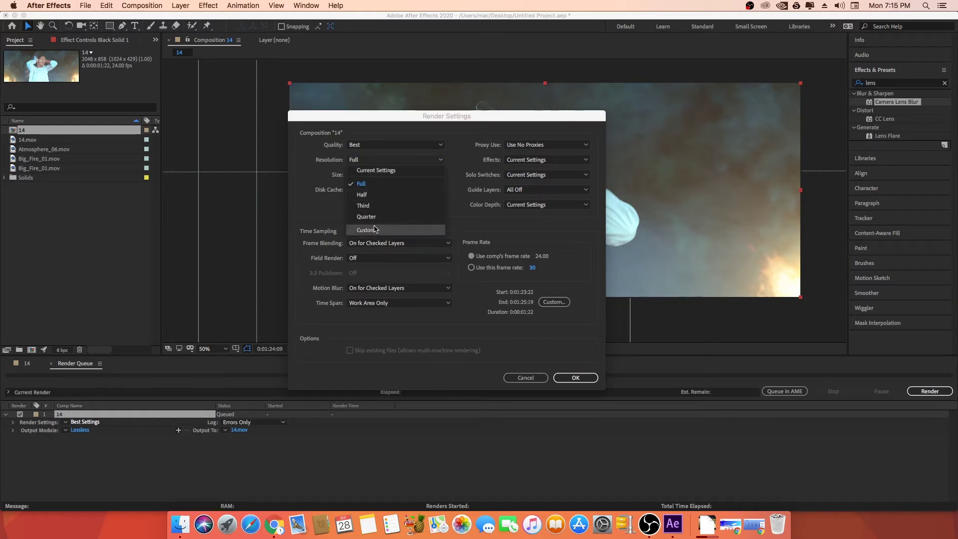
{"action": "left_click", "coordinate": [378, 160]}
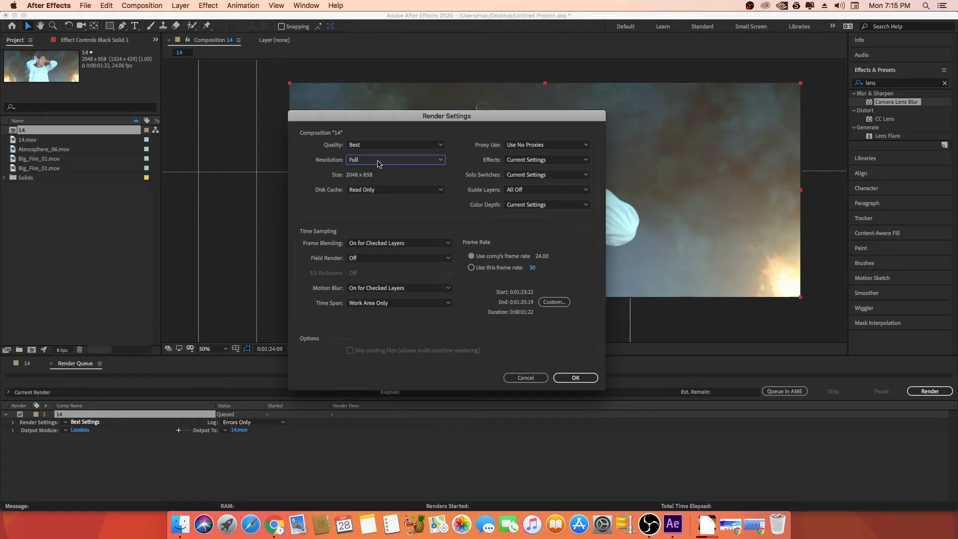
{"action": "left_click", "coordinate": [378, 162]}
{"action": "left_click", "coordinate": [370, 194]}
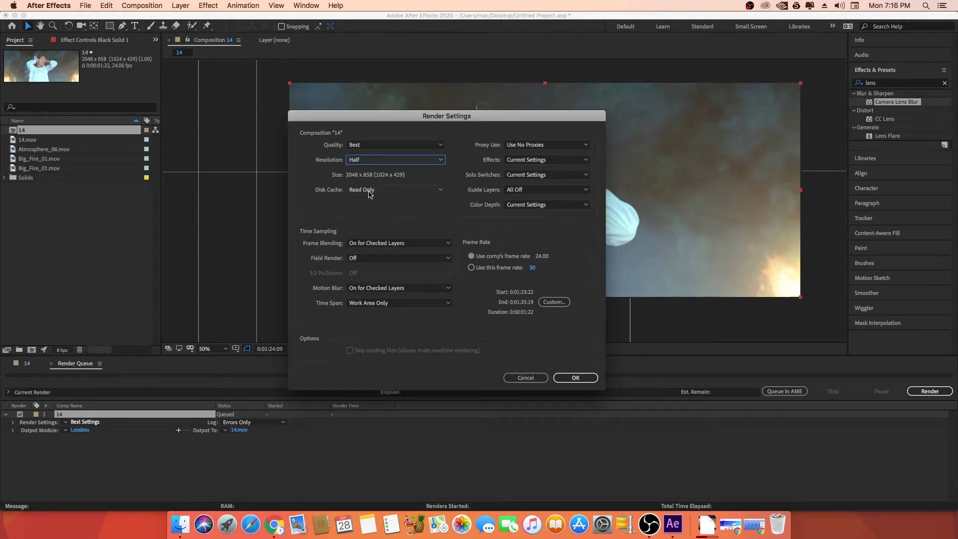
{"action": "left_click", "coordinate": [367, 160]}
{"action": "left_click", "coordinate": [378, 205]}
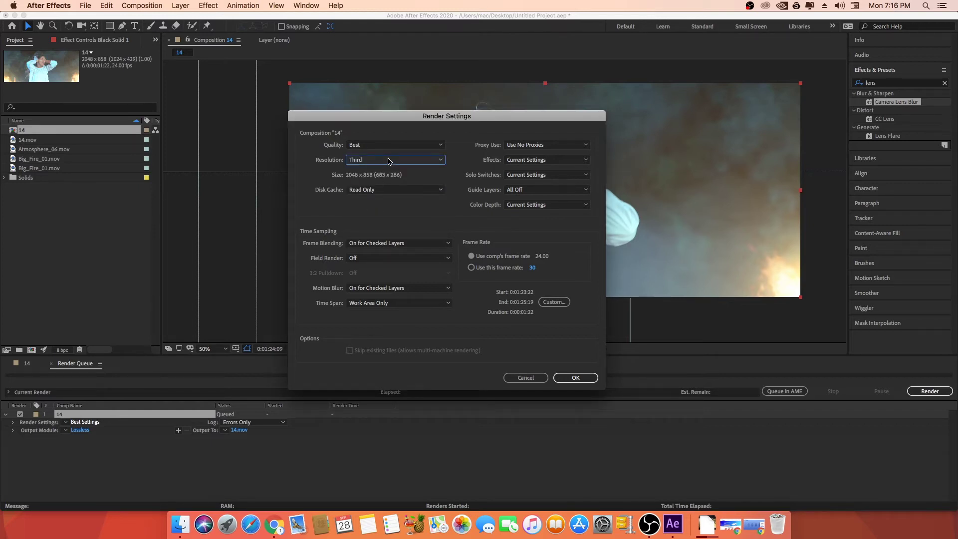
Cancel a Custom resolution, restore Resolution to Full, and keep Disk Cache at Read Only.
{"action": "left_click", "coordinate": [389, 161]}
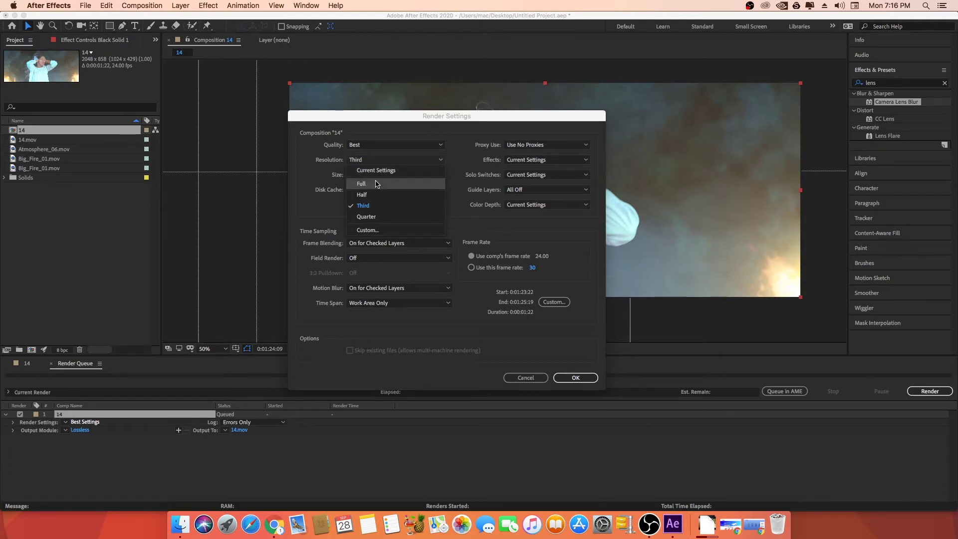
{"action": "left_click", "coordinate": [370, 230]}
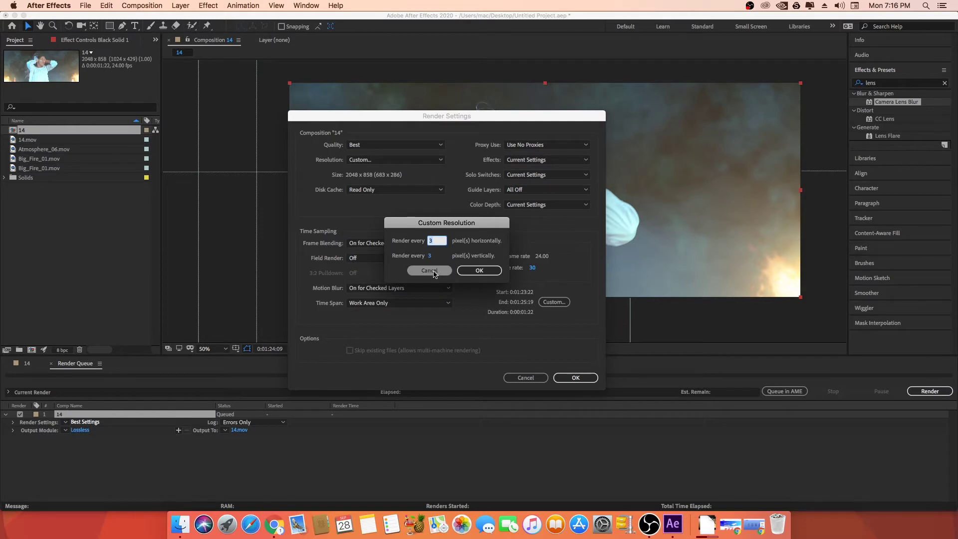
{"action": "left_click", "coordinate": [429, 271]}
{"action": "left_click", "coordinate": [370, 160]}
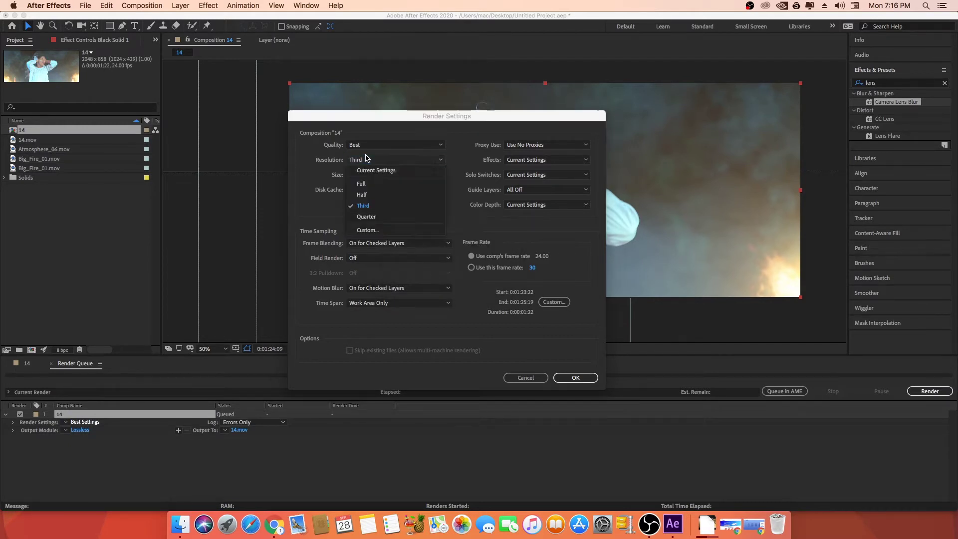
{"action": "left_click", "coordinate": [364, 186]}
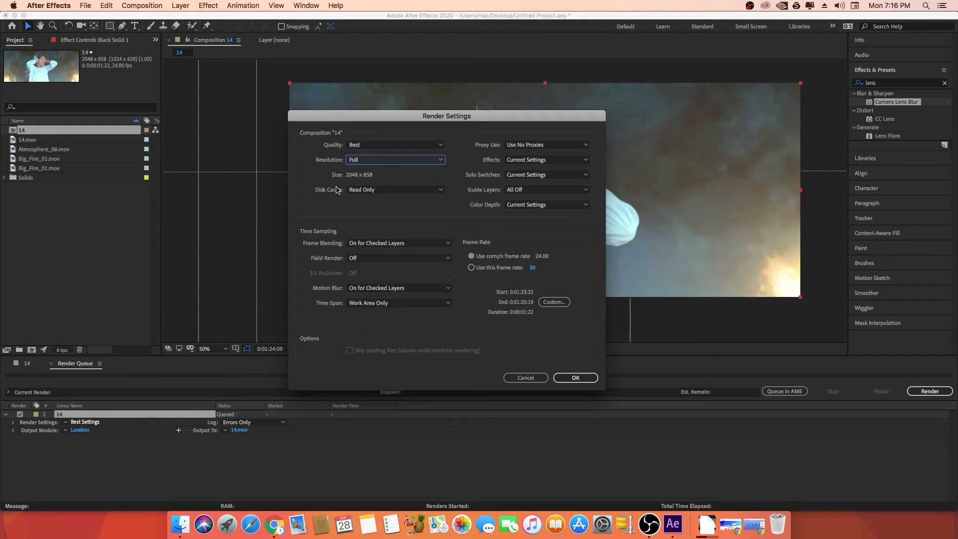
{"action": "left_click", "coordinate": [378, 191]}
{"action": "left_click", "coordinate": [325, 200]}
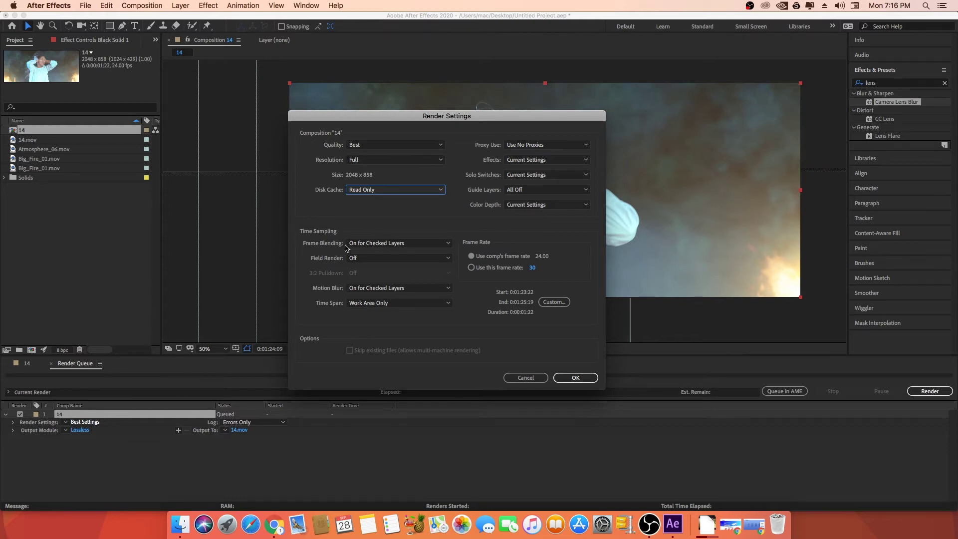
{"action": "left_click", "coordinate": [369, 244]}
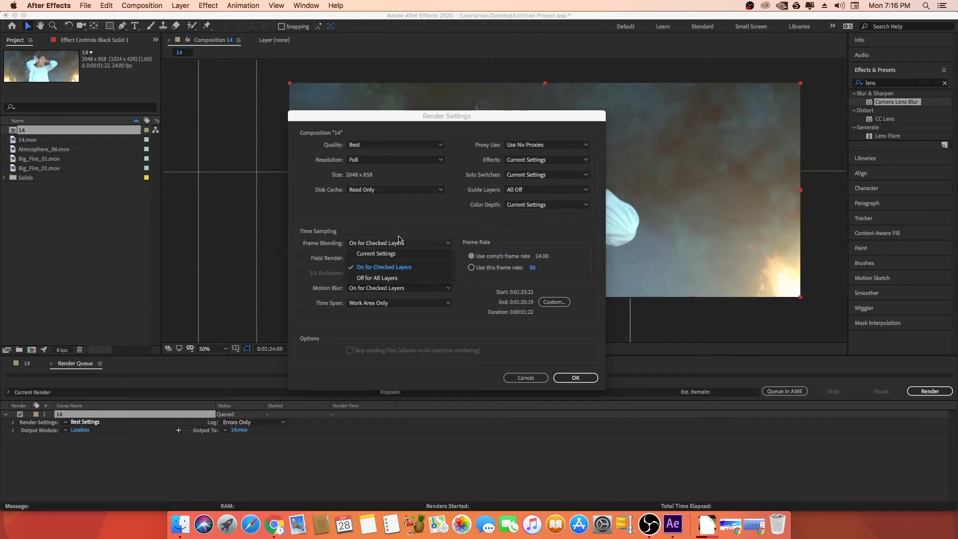
{"action": "left_click", "coordinate": [400, 217]}
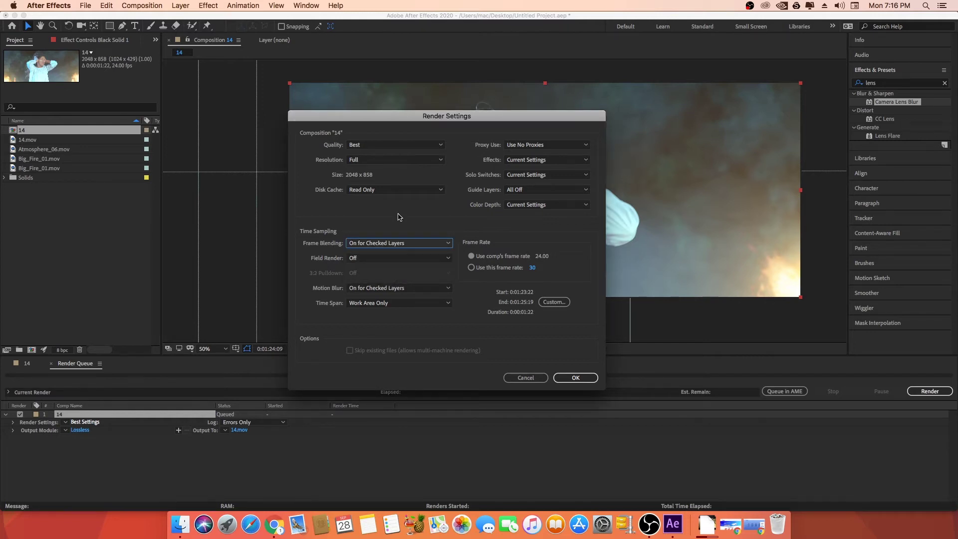
{"action": "left_click", "coordinate": [353, 258]}
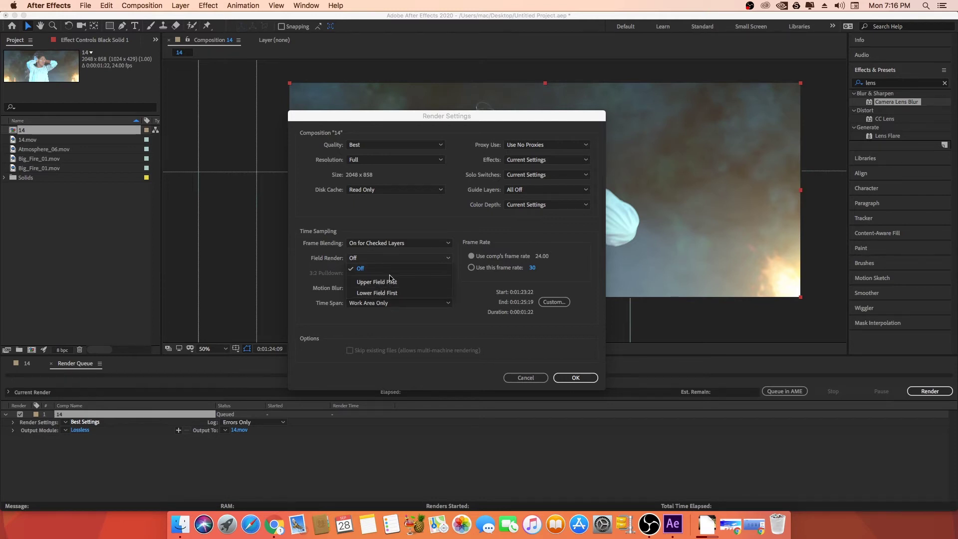
{"action": "left_click", "coordinate": [306, 268]}
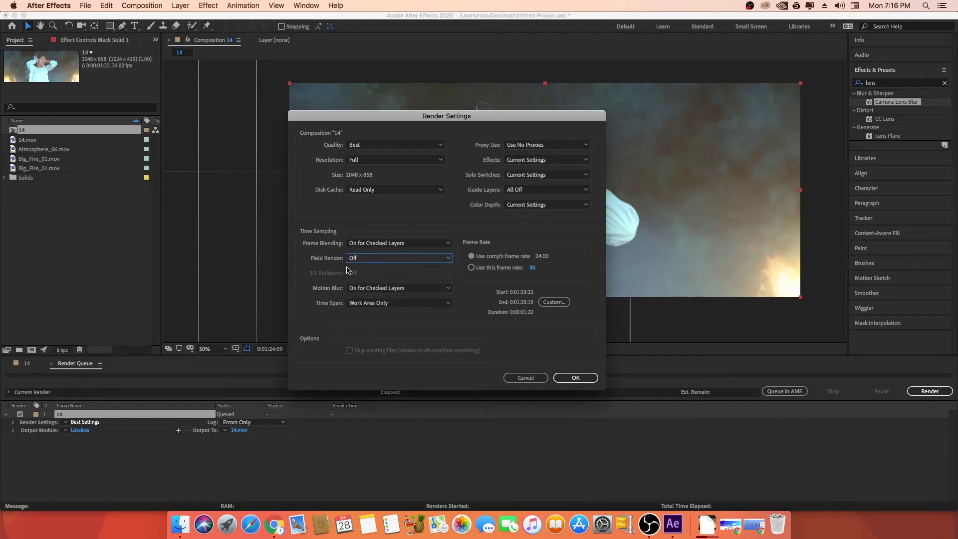
{"action": "left_click", "coordinate": [402, 290]}
{"action": "left_click", "coordinate": [256, 371]}
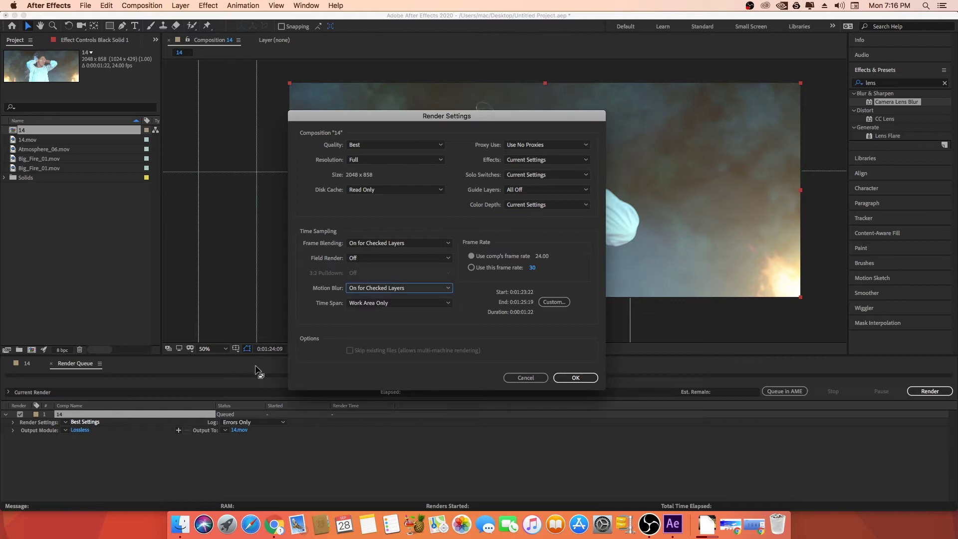
{"action": "left_click", "coordinate": [407, 292]}
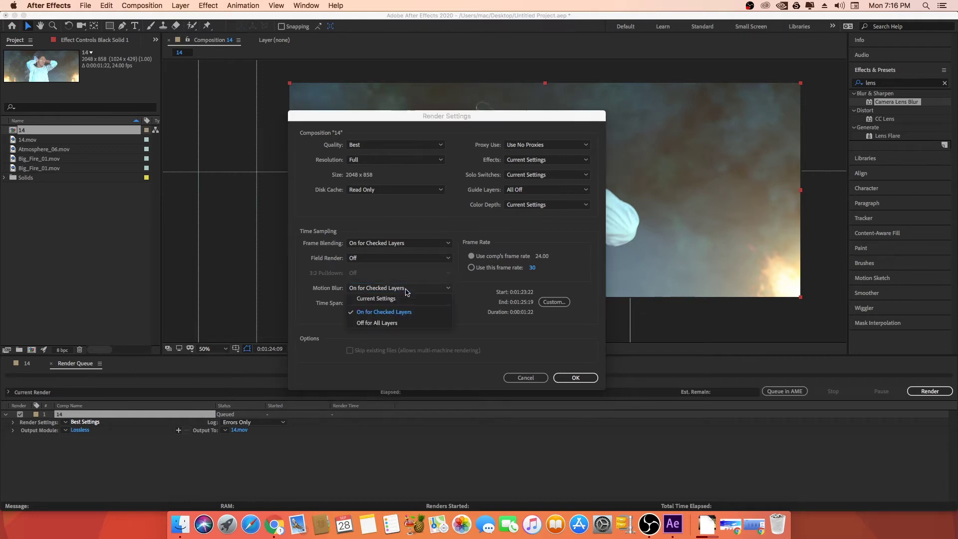
{"action": "left_click", "coordinate": [391, 320]}
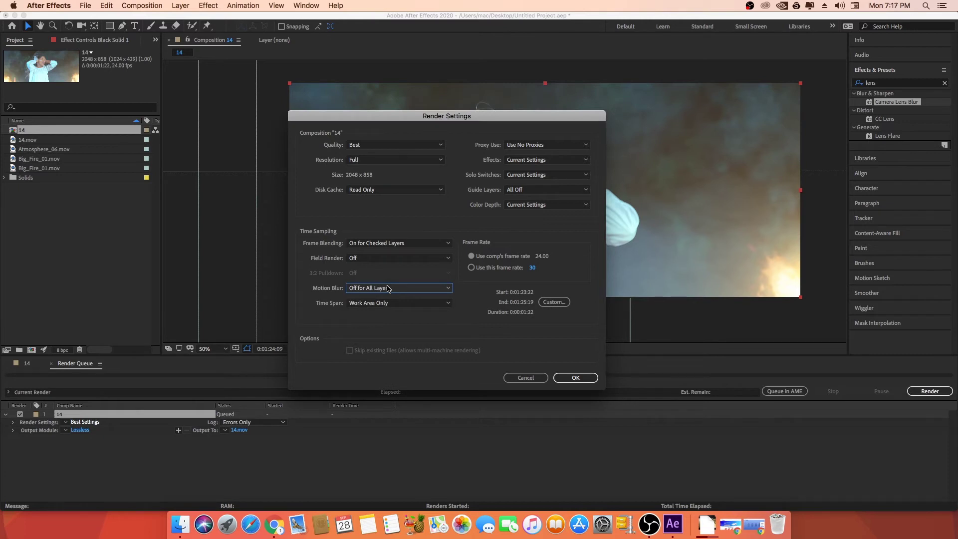
{"action": "left_click", "coordinate": [389, 289]}
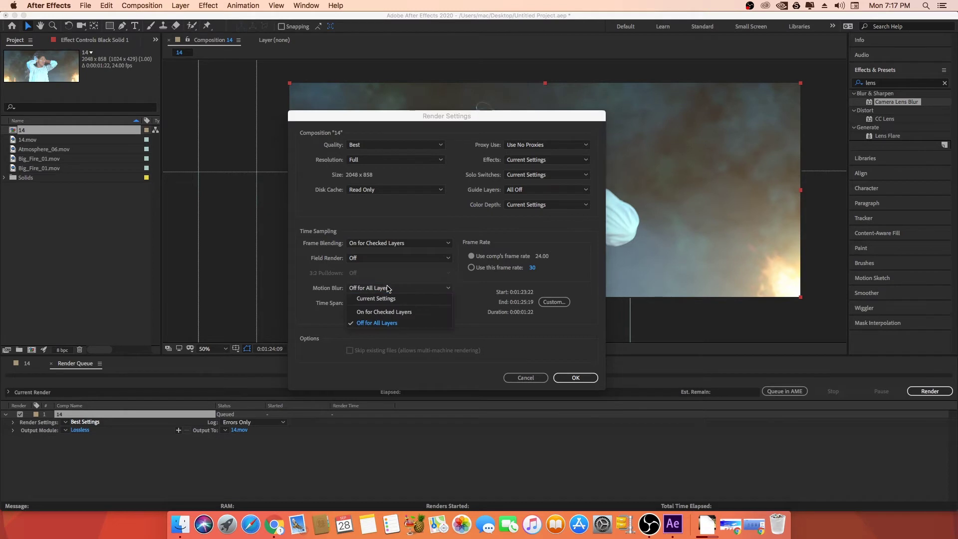
{"action": "left_click", "coordinate": [387, 310]}
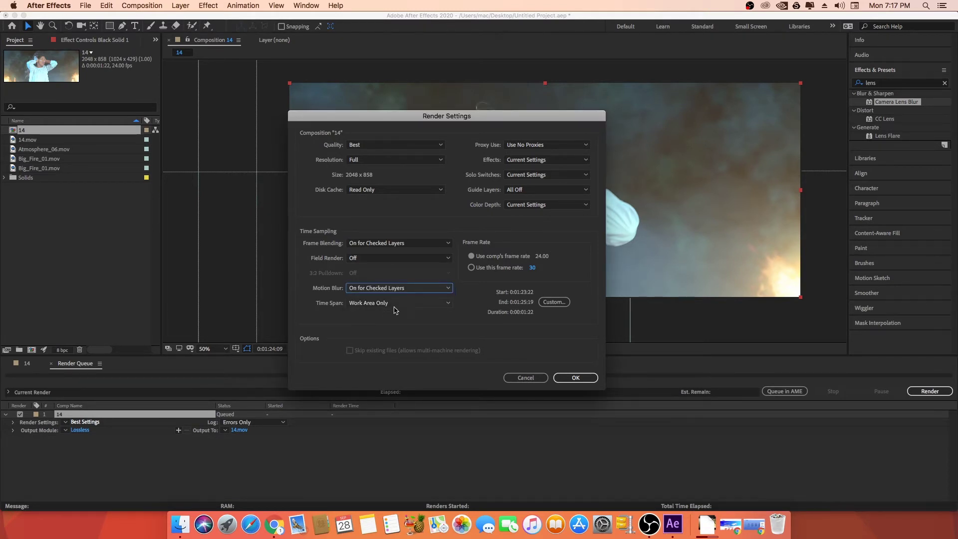
{"action": "left_click", "coordinate": [396, 303]}
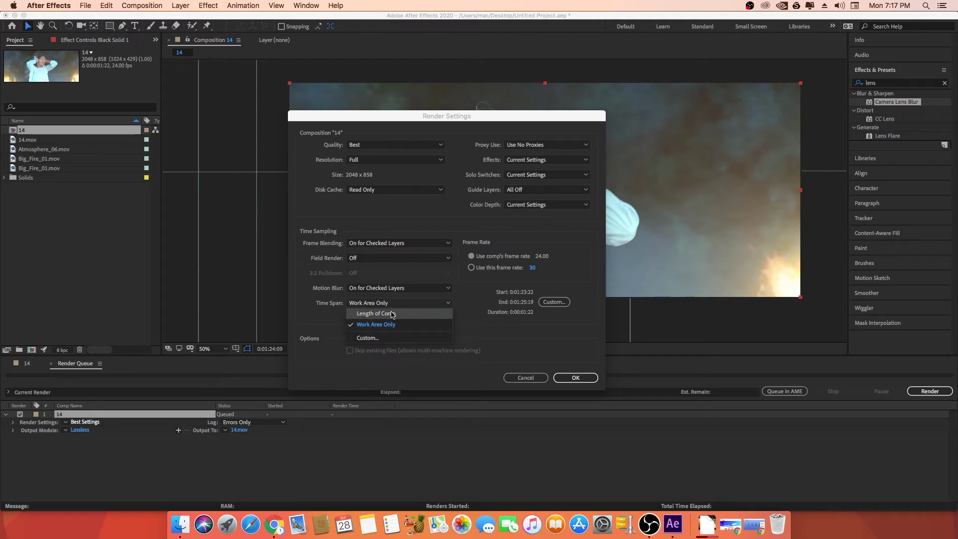
Keep Time Span at Work Area Only and apply the Render Settings with OK.
{"action": "left_click", "coordinate": [406, 114]}
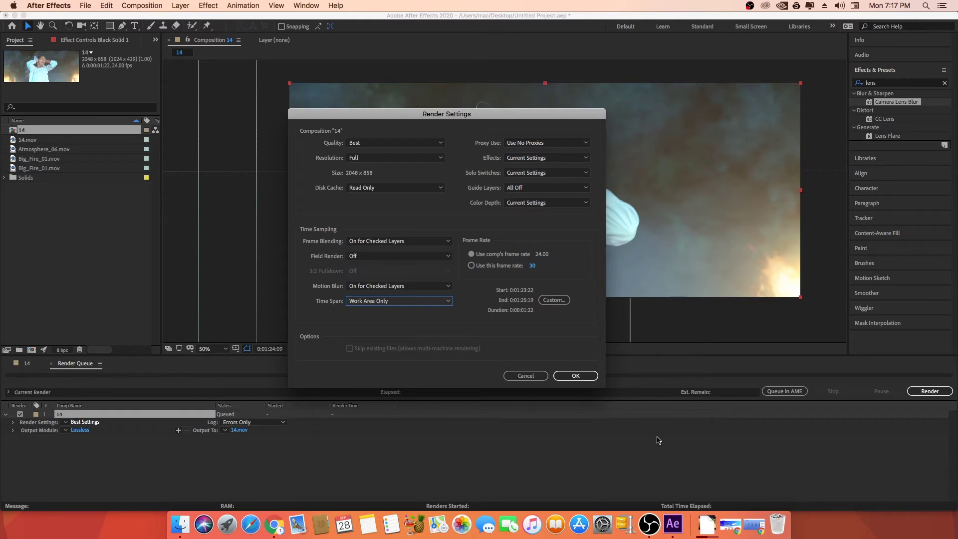
{"action": "left_click", "coordinate": [369, 302]}
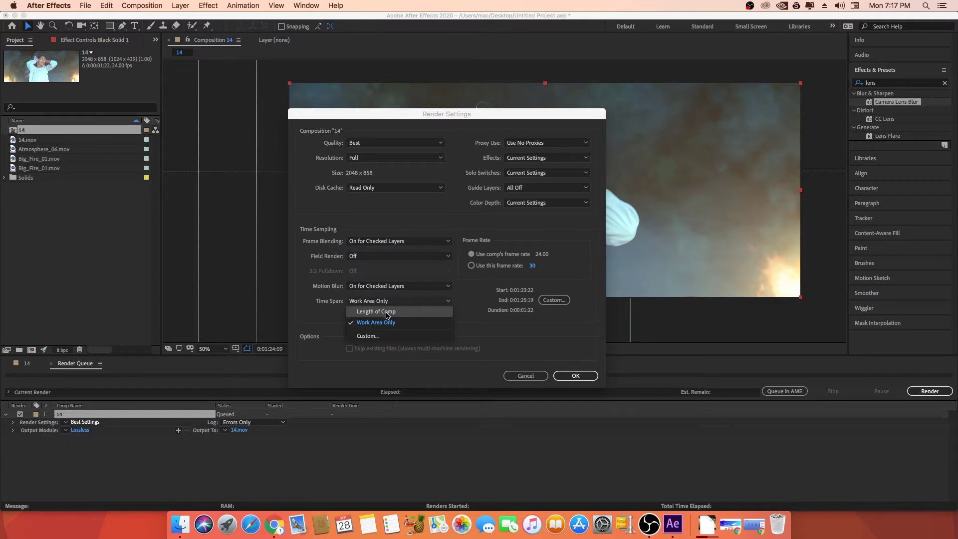
{"action": "left_click", "coordinate": [506, 330]}
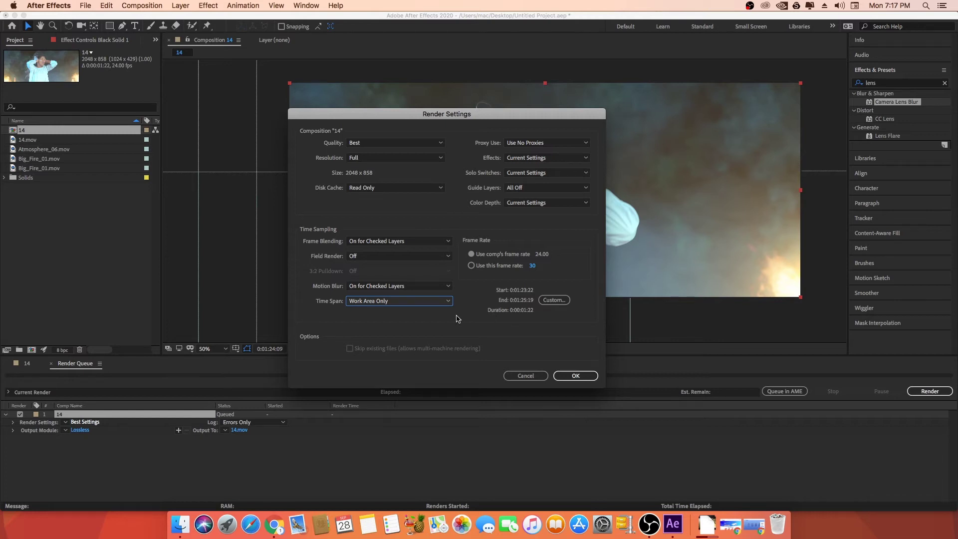
{"action": "left_click_drag", "start_coordinate": [512, 113], "coordinate": [513, 107]}
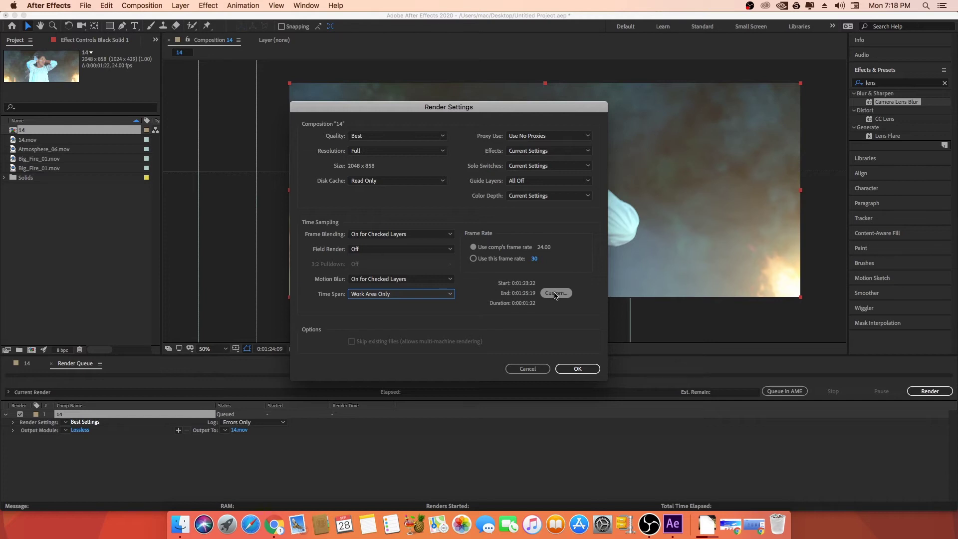
{"action": "left_click", "coordinate": [573, 370]}
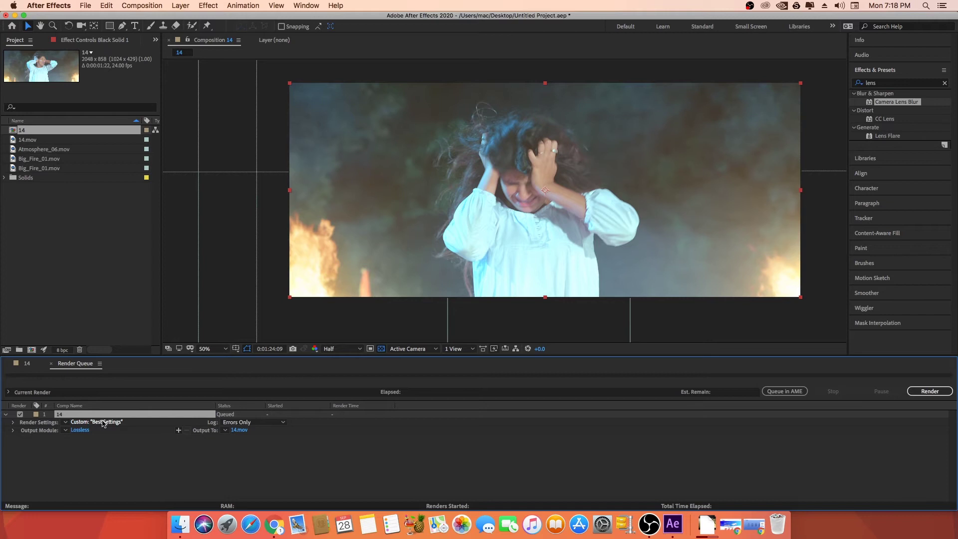
Open Output Module Settings for the Lossless output and view the Format list showing QuickTime.
{"action": "left_click", "coordinate": [79, 430]}
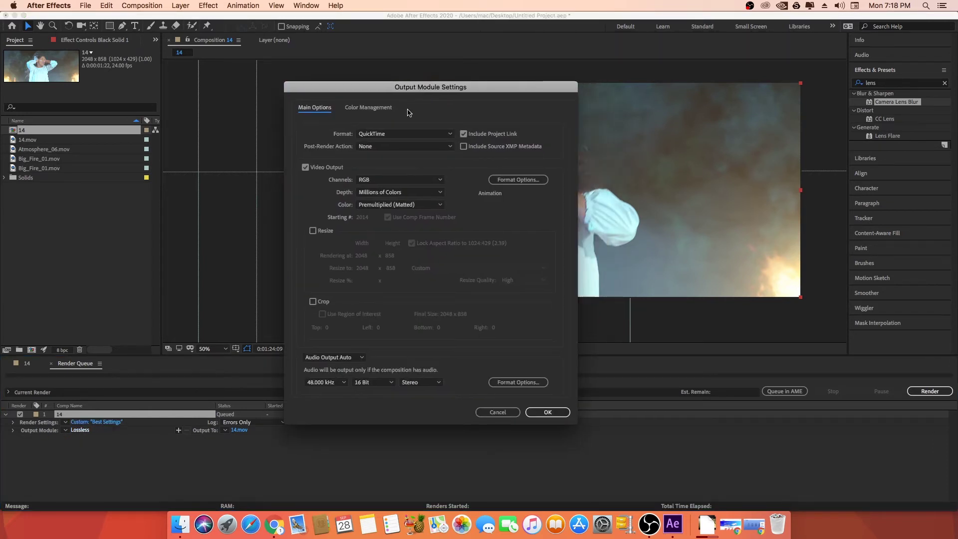
{"action": "left_click_drag", "start_coordinate": [396, 86], "coordinate": [400, 78]}
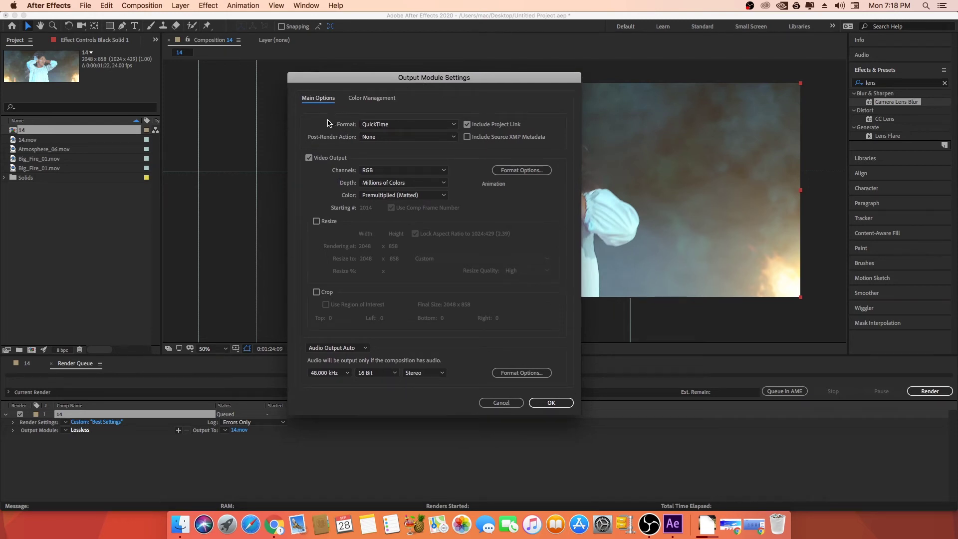
{"action": "left_click", "coordinate": [407, 124]}
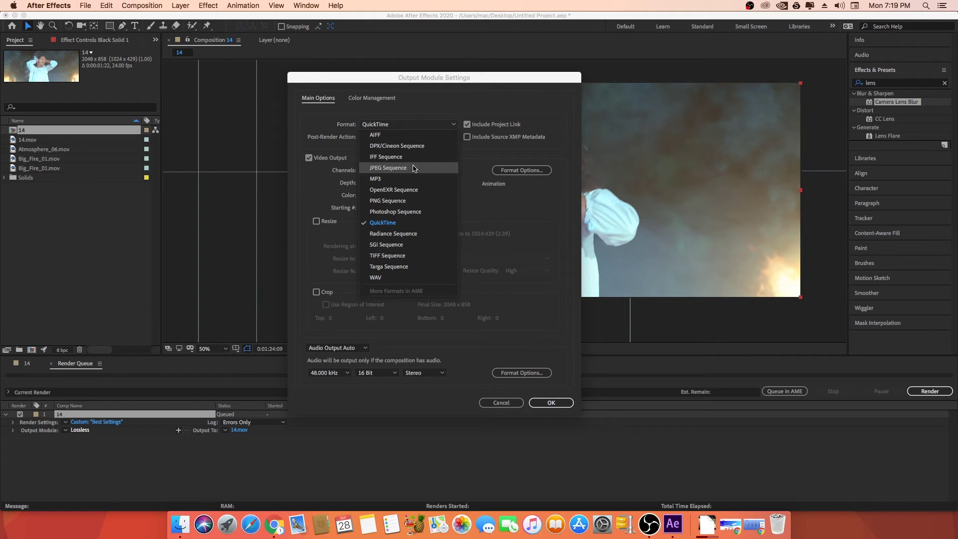
Keep QuickTime format and Post-Render Action None, then show the Channels choices.
{"action": "left_click", "coordinate": [394, 225]}
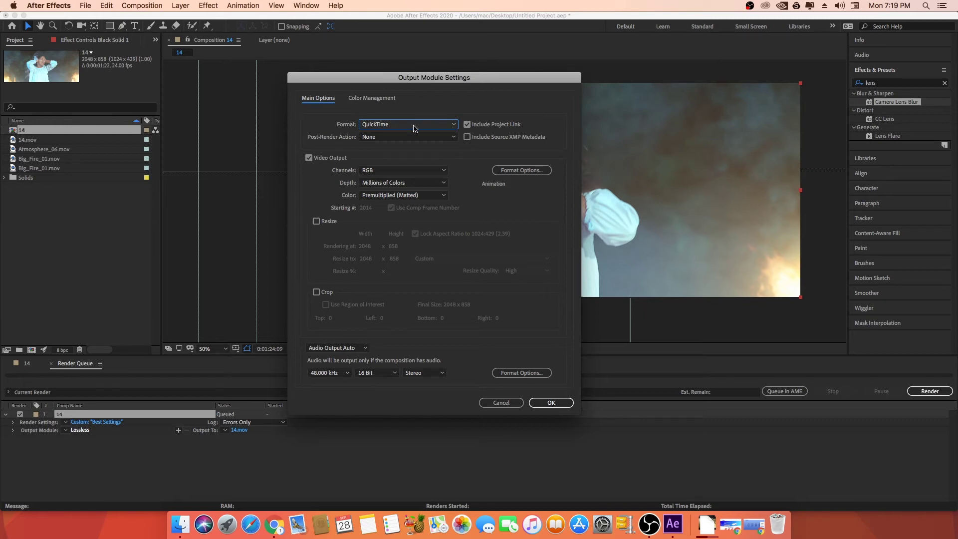
{"action": "left_click", "coordinate": [414, 129]}
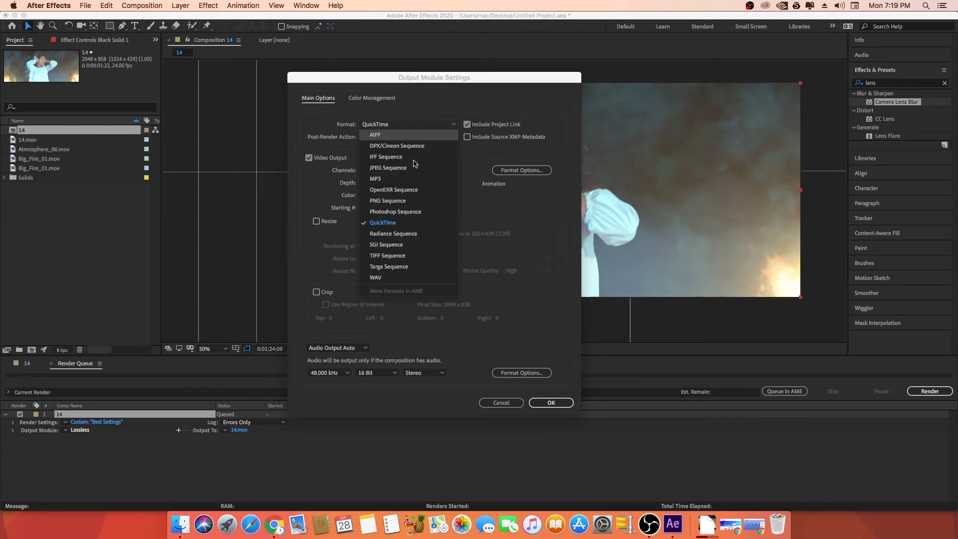
{"action": "left_click", "coordinate": [409, 234]}
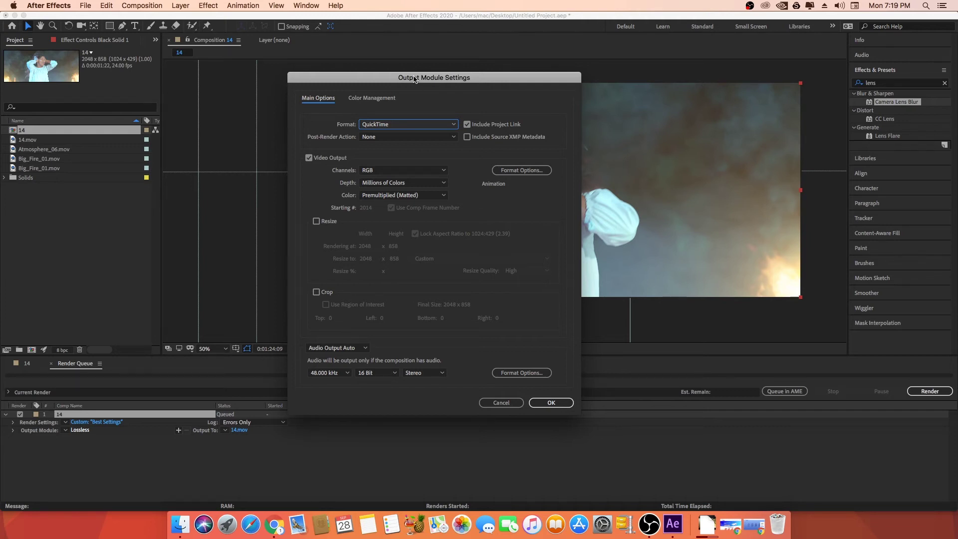
{"action": "left_click", "coordinate": [371, 137]}
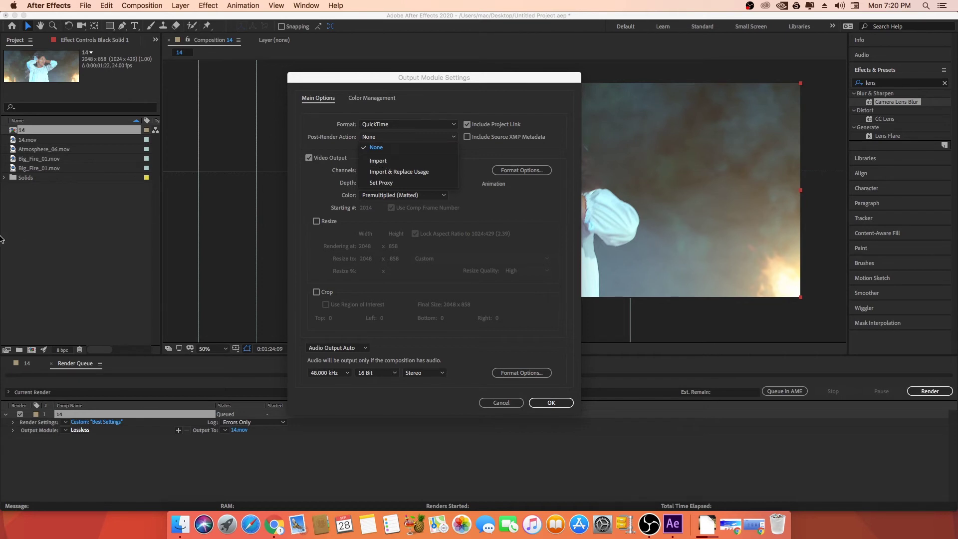
{"action": "left_click", "coordinate": [402, 148]}
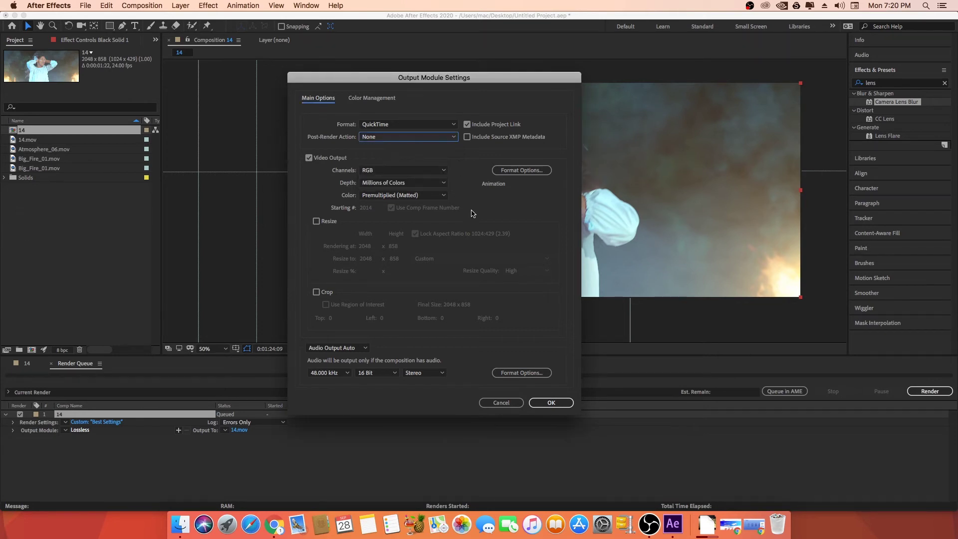
{"action": "left_click", "coordinate": [395, 169]}
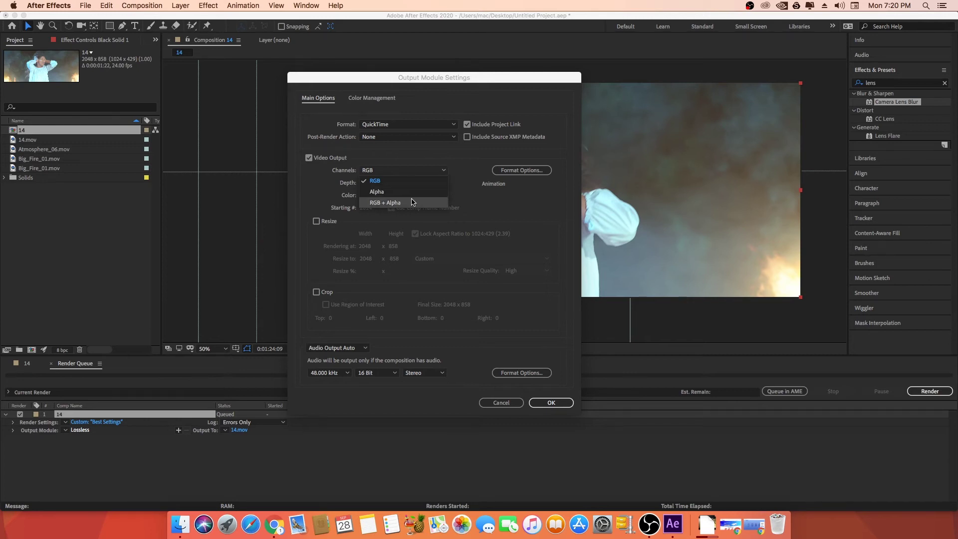
Set the output Channels to RGB + Alpha.
{"action": "left_click", "coordinate": [399, 204]}
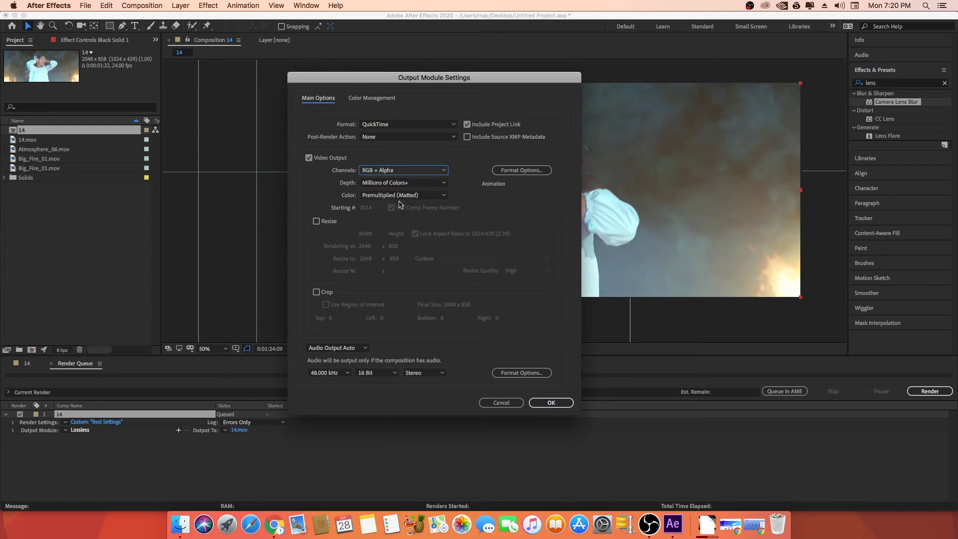
{"action": "left_click", "coordinate": [401, 171]}
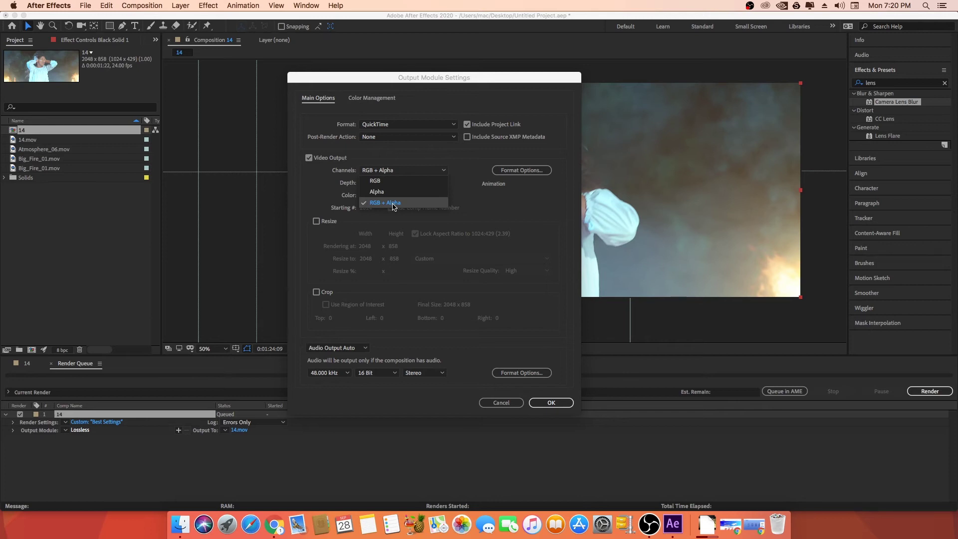
{"action": "left_click", "coordinate": [394, 205]}
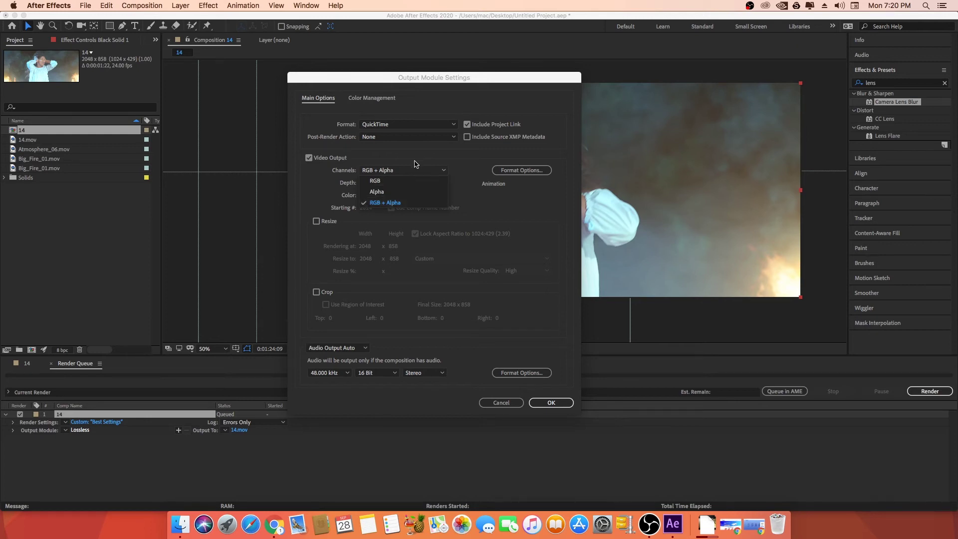
Keep QuickTime as the output format and bring up its Format Options.
{"action": "left_click", "coordinate": [396, 128]}
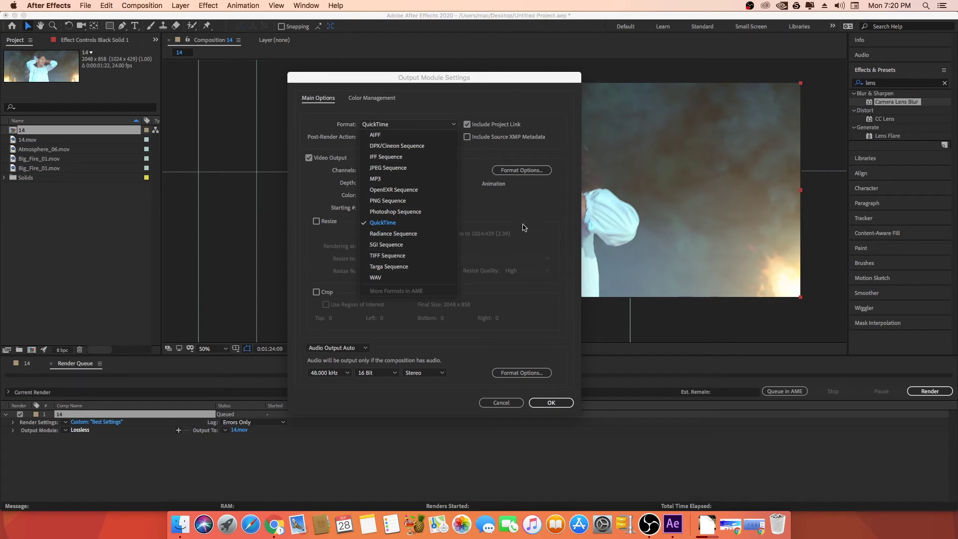
{"action": "left_click", "coordinate": [379, 223]}
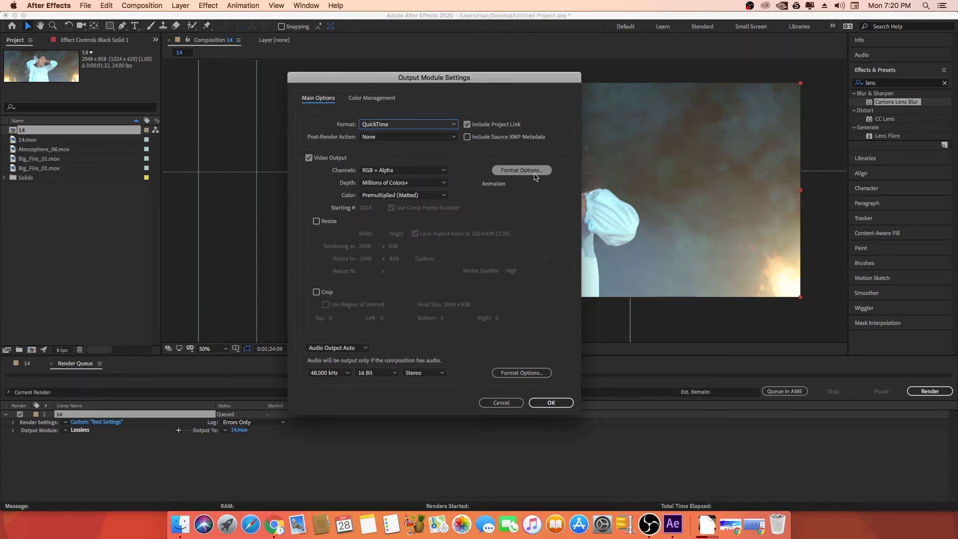
{"action": "left_click", "coordinate": [522, 171]}
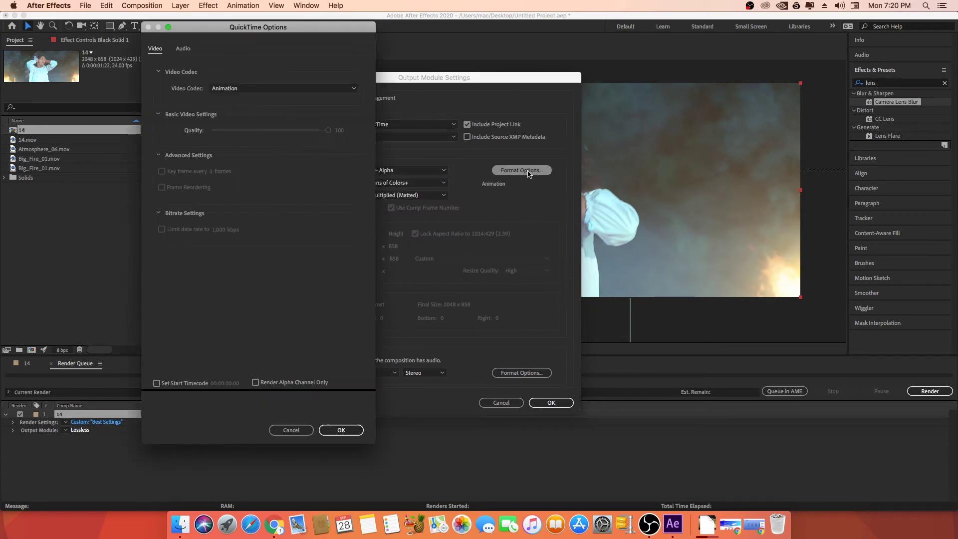
Change the QuickTime video codec from Animation to Apple ProRes 4444, review audio settings, and confirm.
{"action": "left_click", "coordinate": [258, 89]}
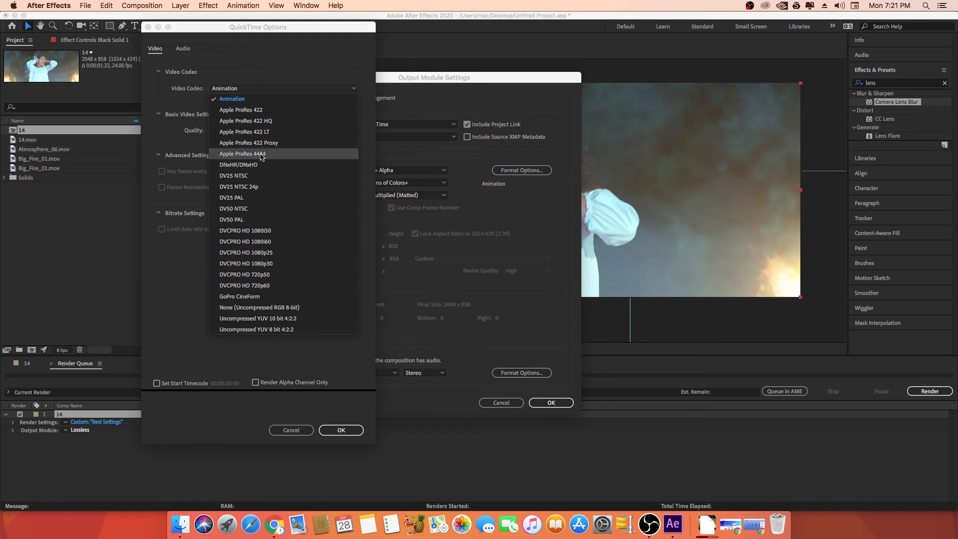
{"action": "left_click", "coordinate": [244, 155]}
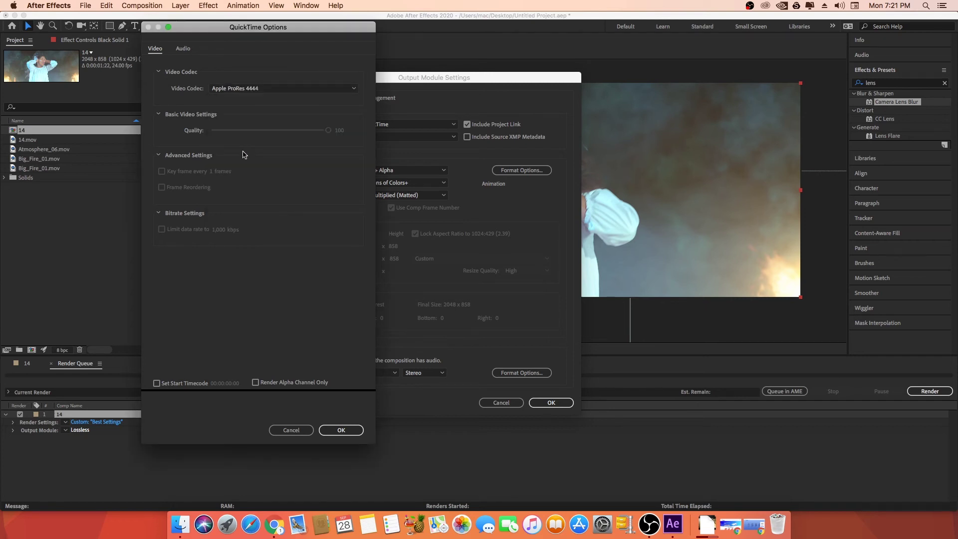
{"action": "left_click", "coordinate": [265, 88]}
{"action": "left_click", "coordinate": [156, 122]}
{"action": "left_click", "coordinate": [182, 49]}
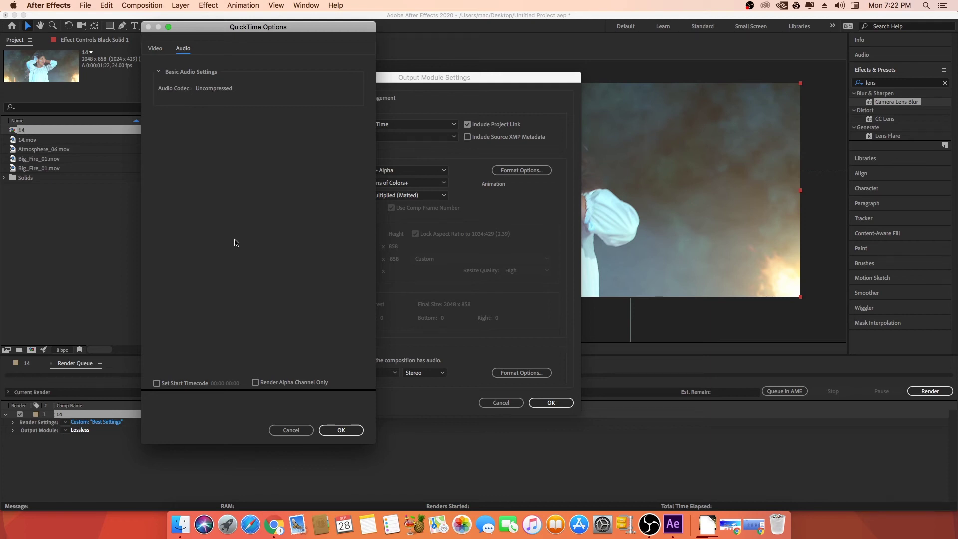
{"action": "left_click", "coordinate": [161, 49]}
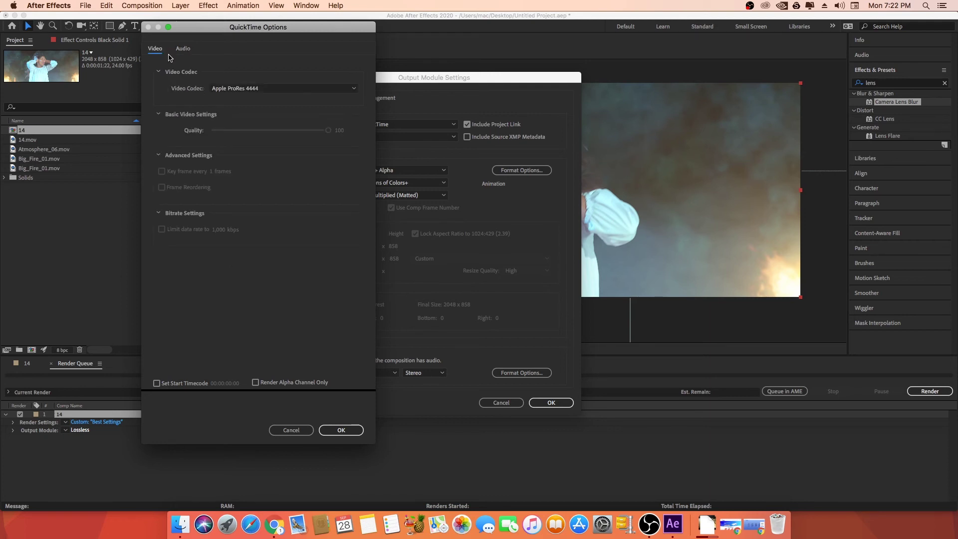
{"action": "left_click", "coordinate": [240, 87]}
{"action": "left_click", "coordinate": [258, 156]}
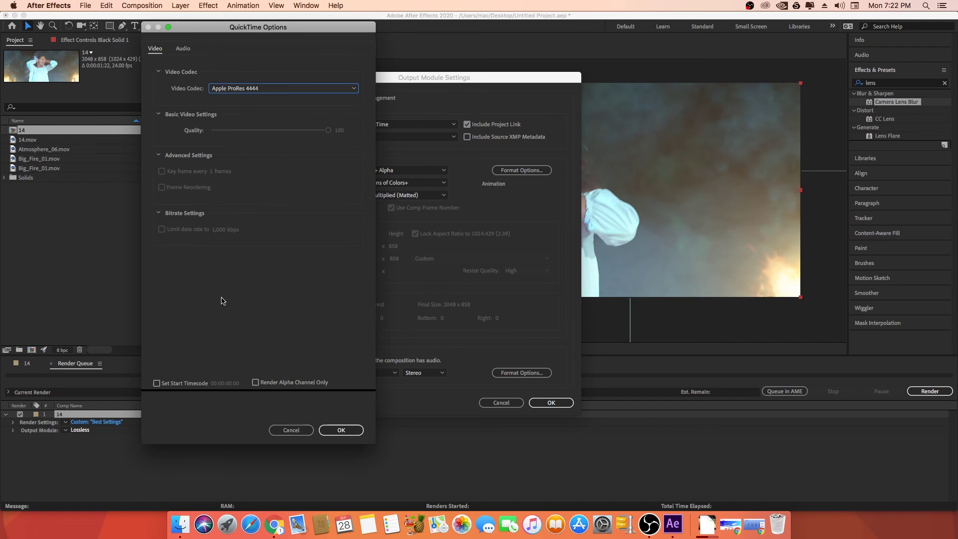
{"action": "left_click", "coordinate": [339, 430]}
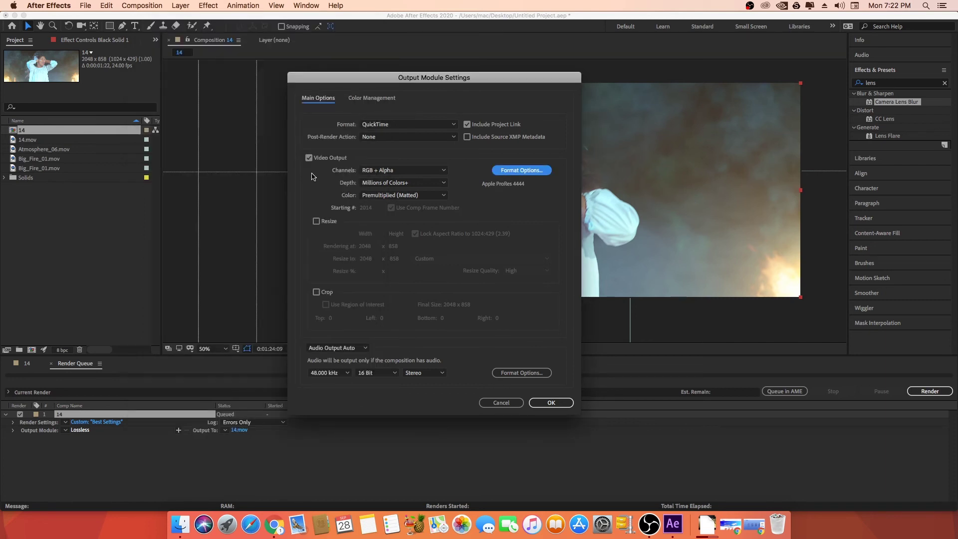
Keep depth Millions of Colors+, channels RGB + Alpha, and Premultiplied (Matted) colour.
{"action": "left_click", "coordinate": [393, 183]}
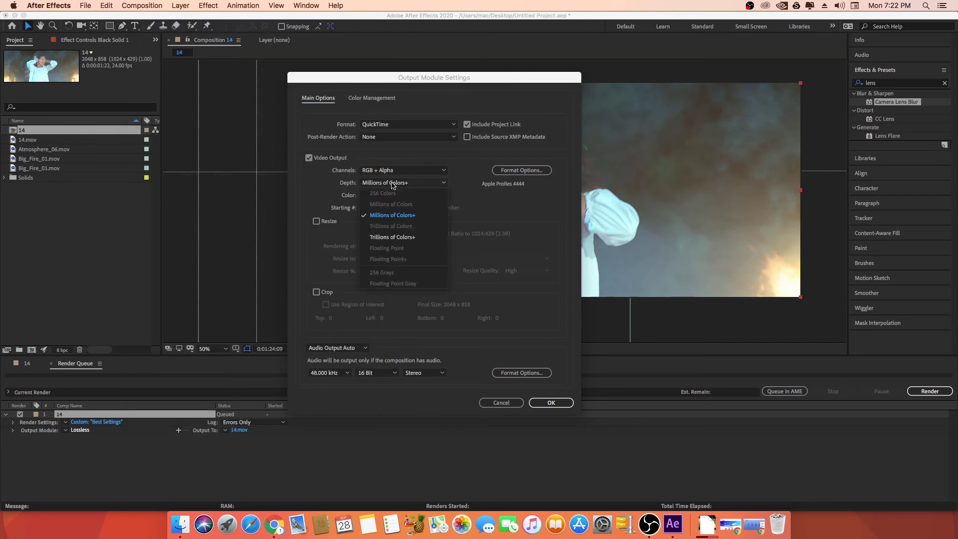
{"action": "left_click", "coordinate": [322, 188]}
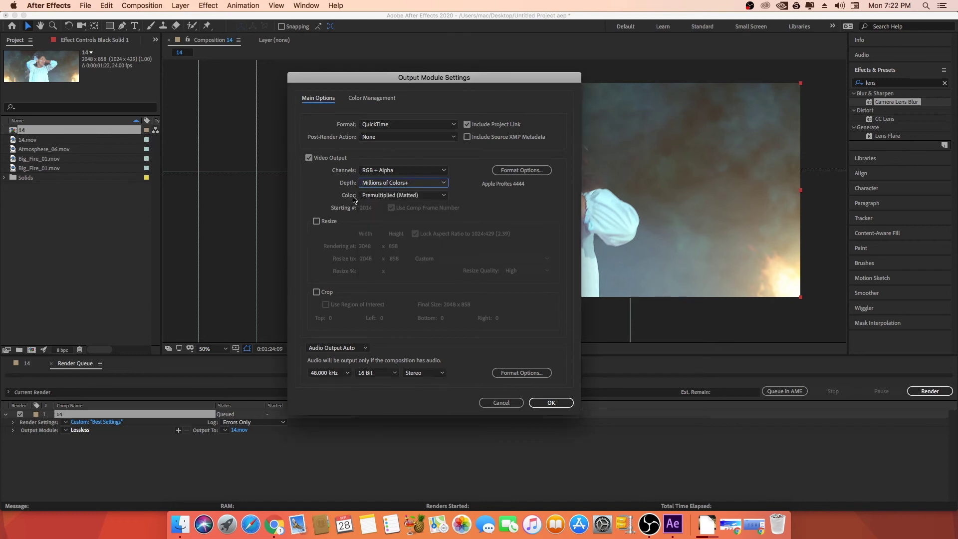
{"action": "left_click", "coordinate": [404, 197]}
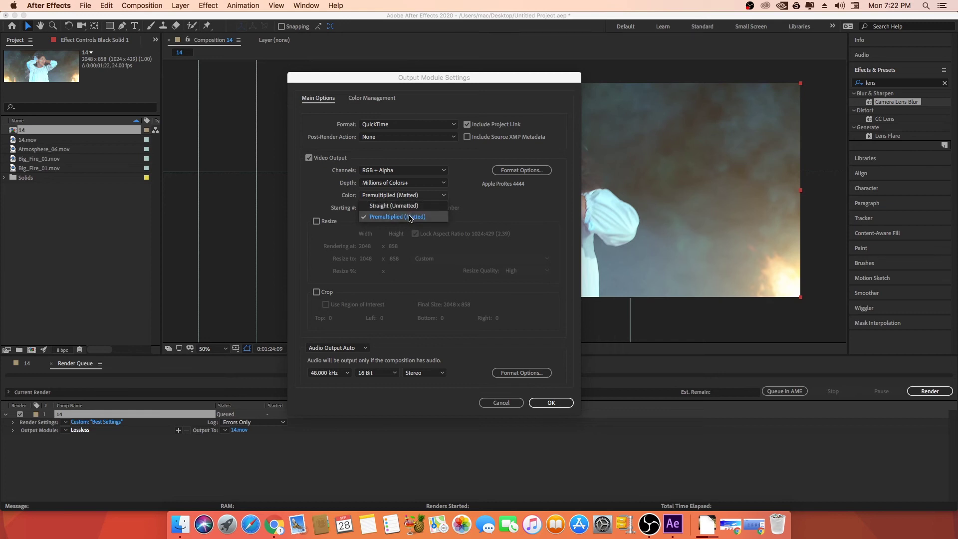
{"action": "left_click", "coordinate": [395, 171]}
{"action": "left_click", "coordinate": [392, 204]}
{"action": "left_click", "coordinate": [390, 197]}
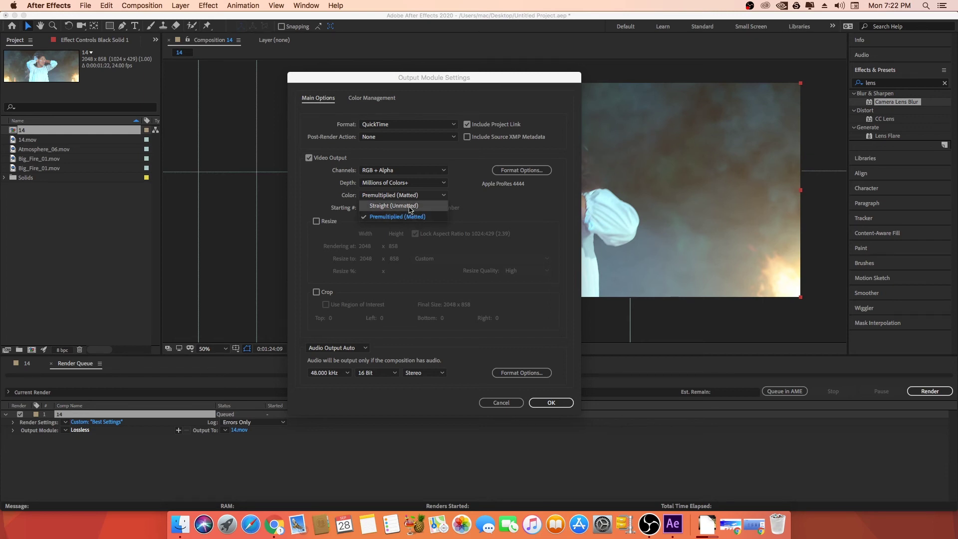
{"action": "left_click", "coordinate": [317, 186]}
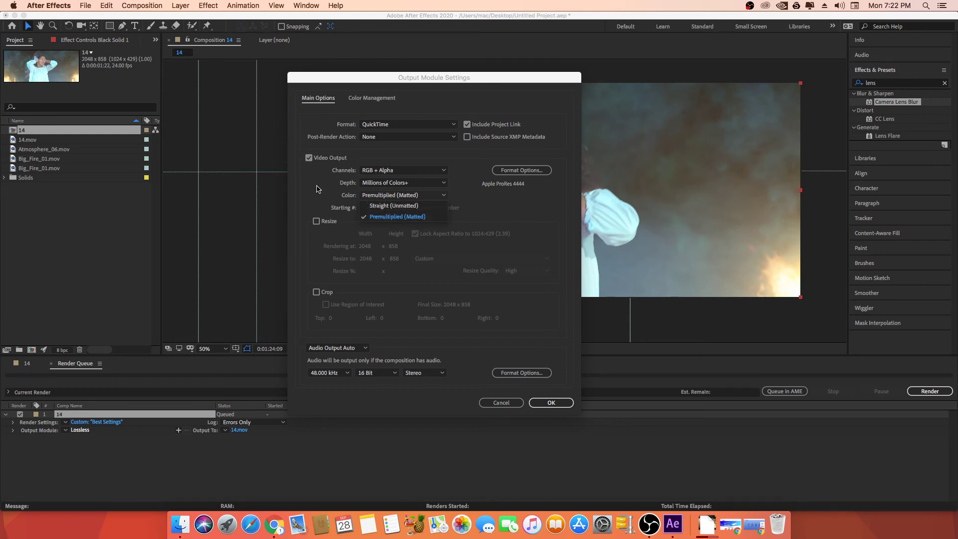
Enable Resize, scrub the Resize To size, then restore the width so it reads 2048 x 858.
{"action": "left_click", "coordinate": [317, 221]}
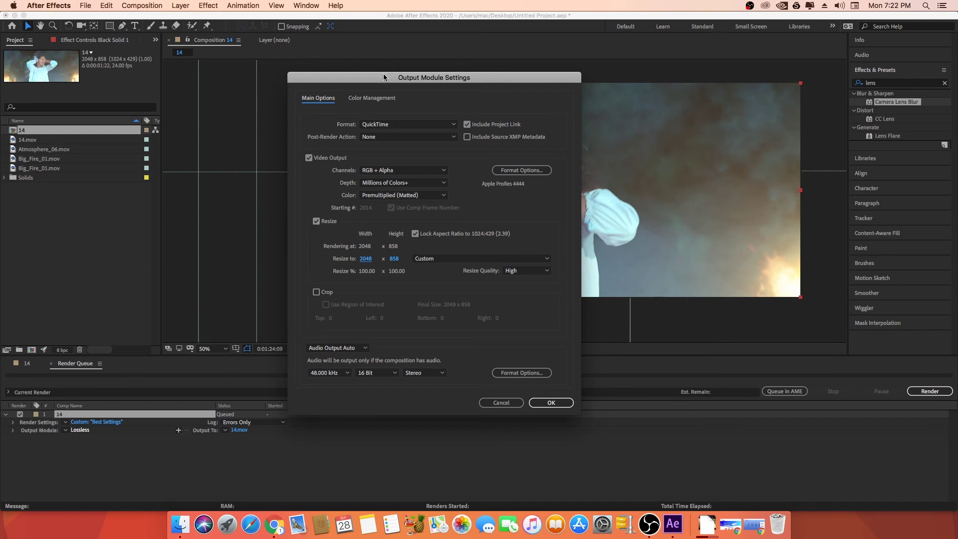
{"action": "left_click_drag", "start_coordinate": [382, 76], "coordinate": [382, 69]}
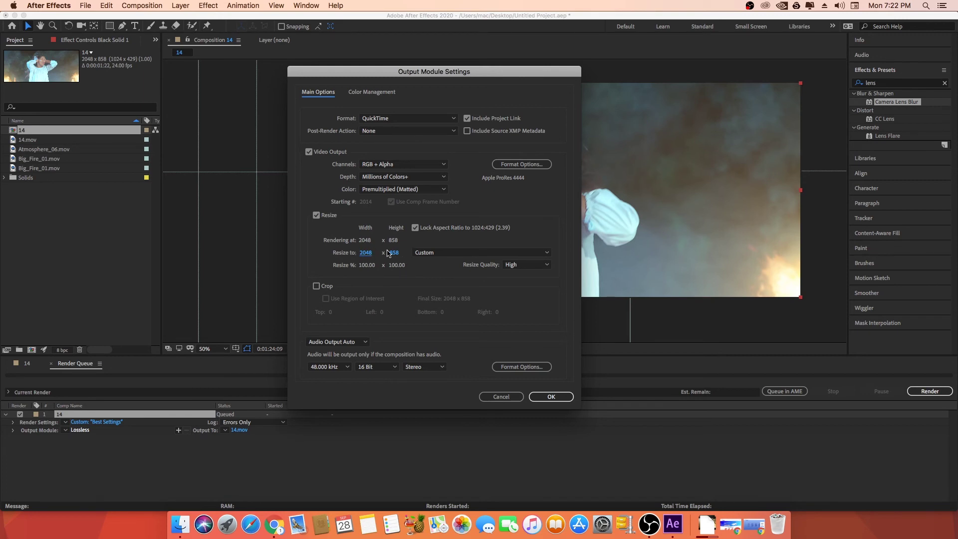
{"action": "left_click_drag", "start_coordinate": [368, 256], "coordinate": [370, 268]}
{"action": "mouse_move", "coordinate": [368, 252]}
{"action": "left_mouse_down"}
{"action": "mouse_move", "coordinate": [345, 261]}
{"action": "mouse_move", "coordinate": [367, 256]}
{"action": "left_mouse_up"}
{"action": "left_click_drag", "start_coordinate": [369, 256], "coordinate": [374, 255]}
{"action": "left_click", "coordinate": [364, 253]}
{"action": "type", "text": "20"}
{"action": "key", "text": "Return"}
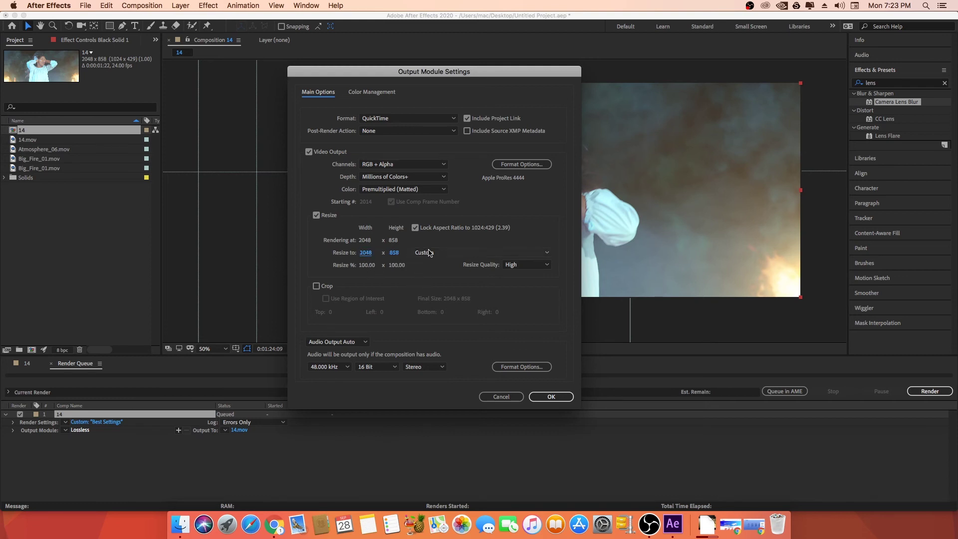
Keep the resize preset at Custom and check the resize quality options.
{"action": "left_click", "coordinate": [432, 252]}
{"action": "scroll", "coordinate": [458, 358], "scroll_direction": "down", "scroll_amount": 5}
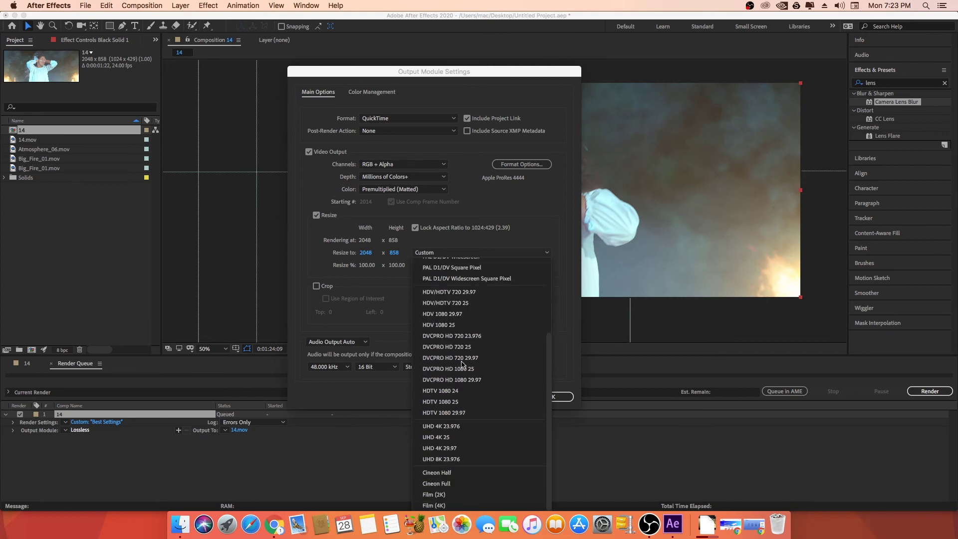
{"action": "left_click", "coordinate": [343, 287]}
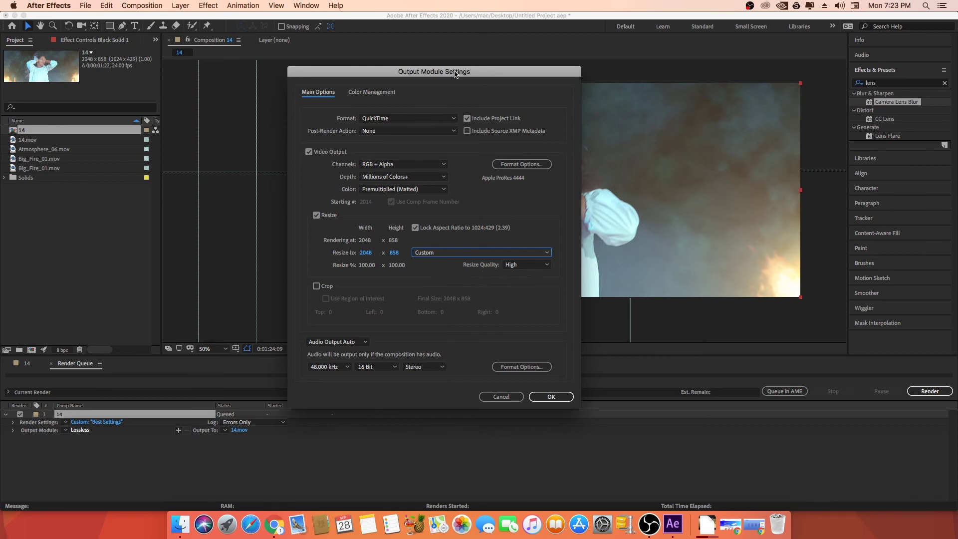
{"action": "left_click_drag", "start_coordinate": [455, 74], "coordinate": [464, 55]}
{"action": "left_click", "coordinate": [536, 247]}
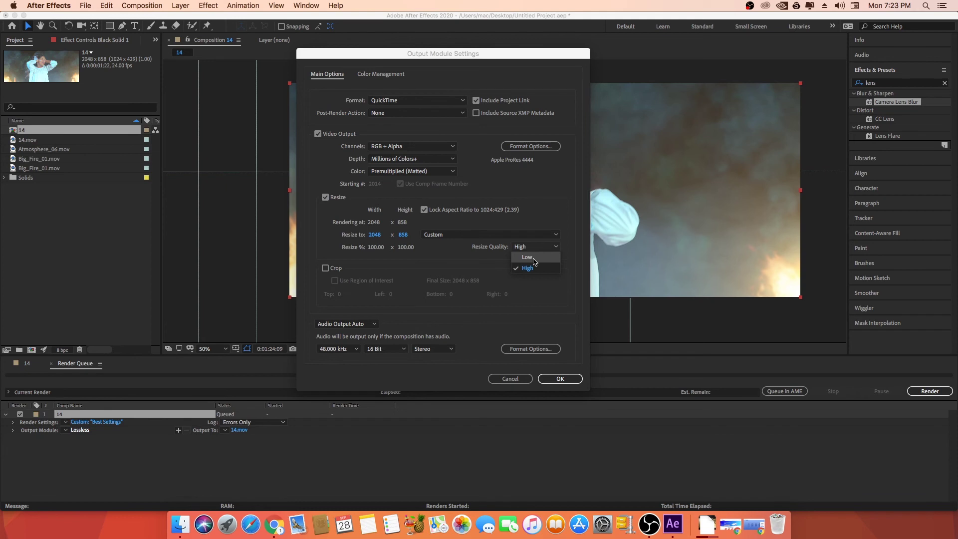
Keep High resize quality, turn Resize off, leave Crop off, and show the Color Management settings.
{"action": "left_click", "coordinate": [470, 253]}
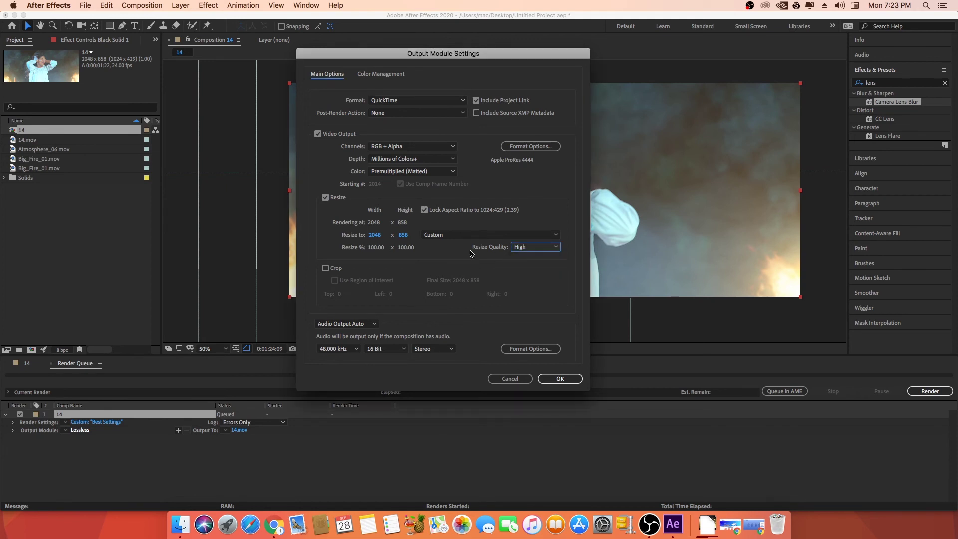
{"action": "left_click", "coordinate": [325, 197]}
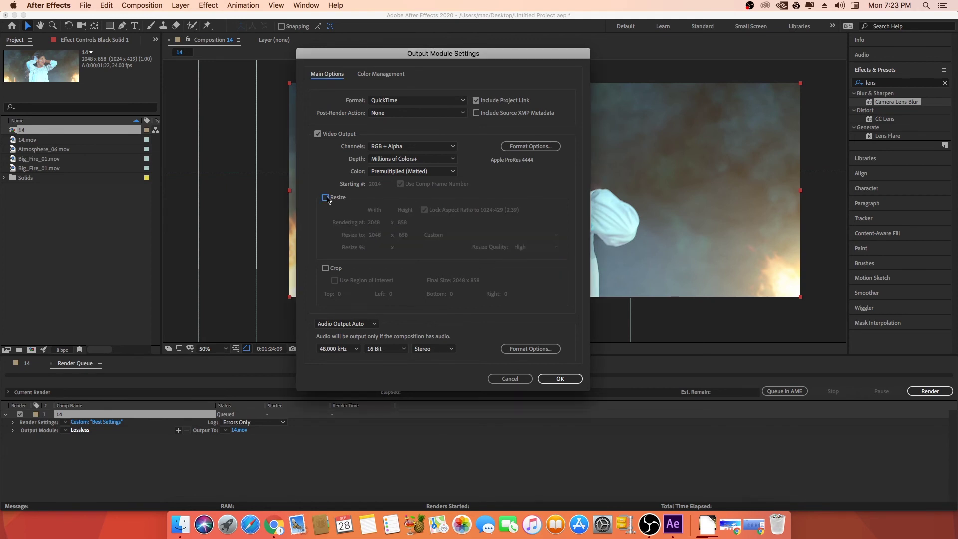
{"action": "left_click", "coordinate": [335, 268]}
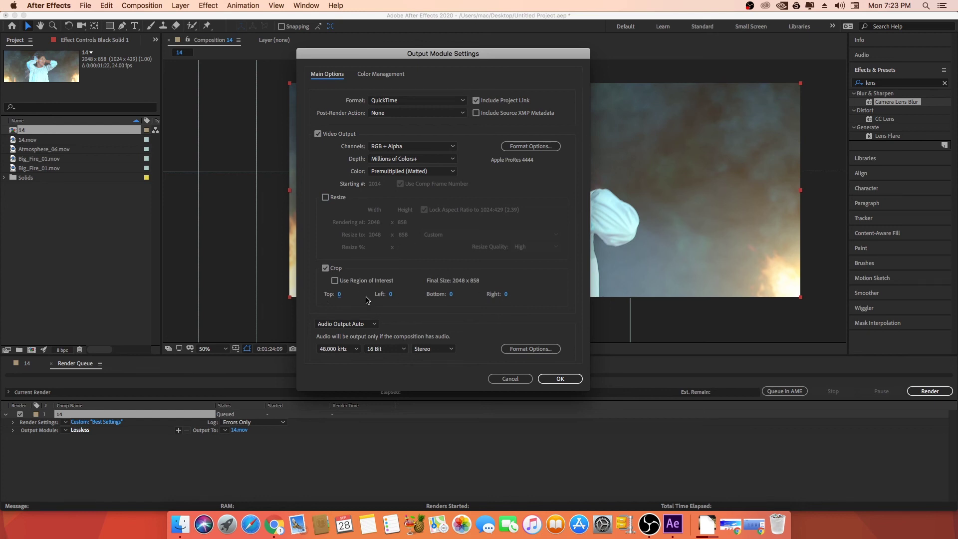
{"action": "left_click", "coordinate": [326, 268]}
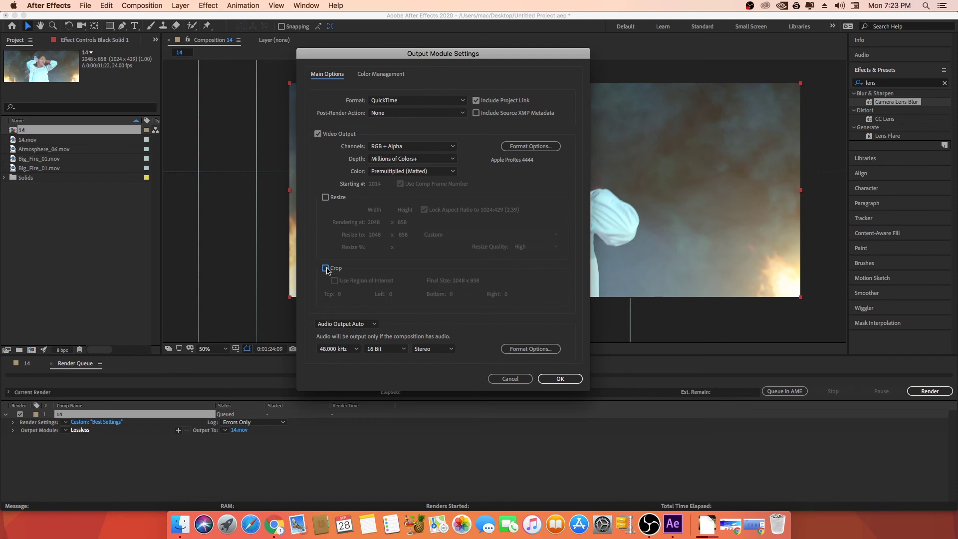
{"action": "left_click", "coordinate": [369, 75]}
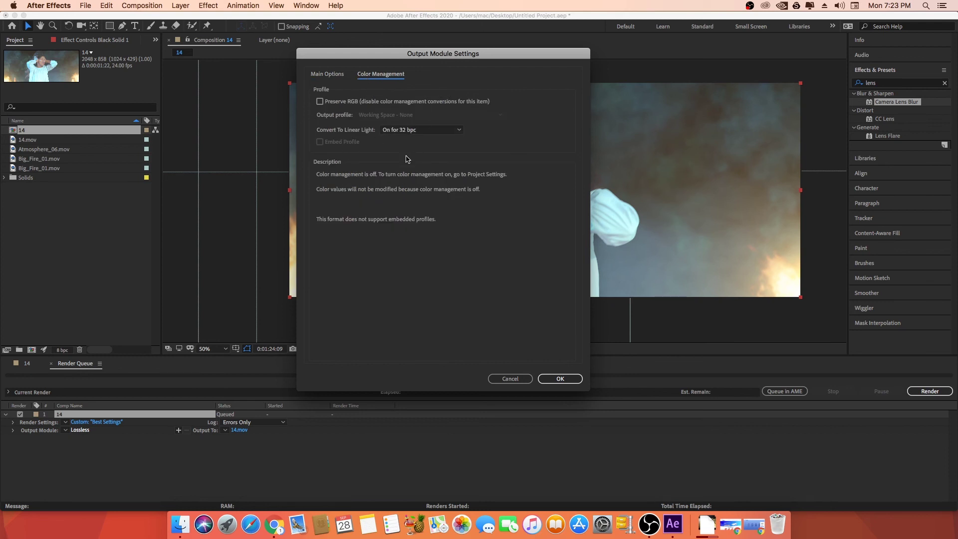
In Main Options keep QuickTime, switch channels to plain RGB at Millions of Colors, and apply with OK.
{"action": "left_click", "coordinate": [338, 75]}
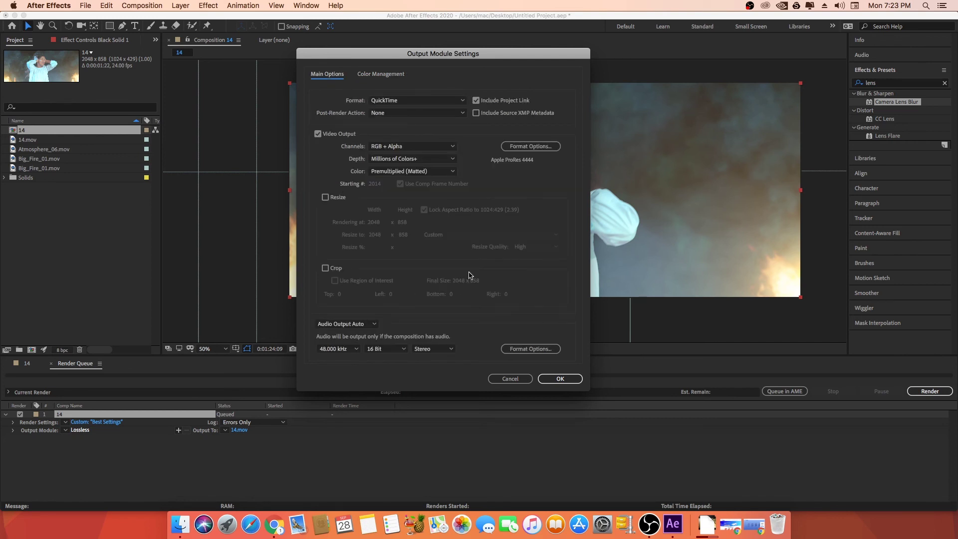
{"action": "left_click", "coordinate": [414, 101]}
{"action": "left_click", "coordinate": [415, 102]}
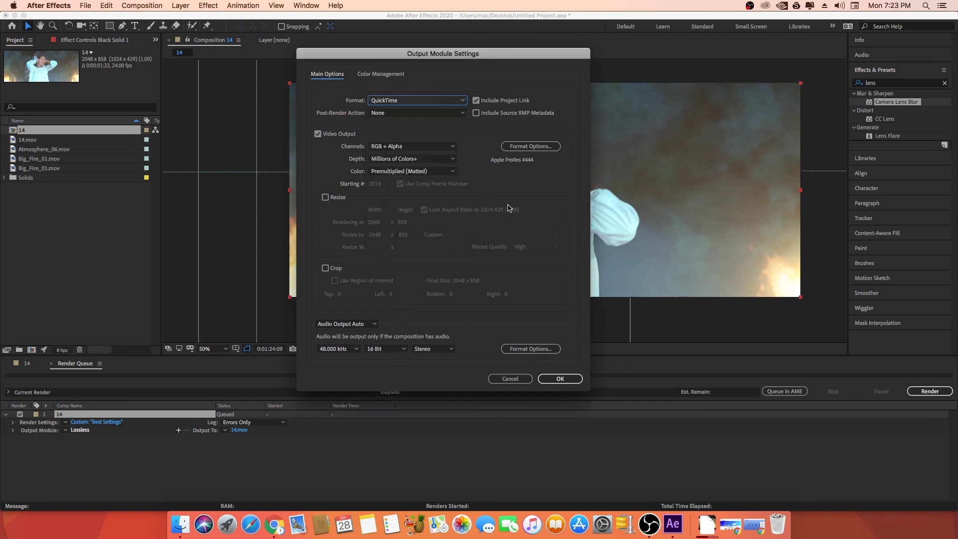
{"action": "left_click", "coordinate": [414, 147]}
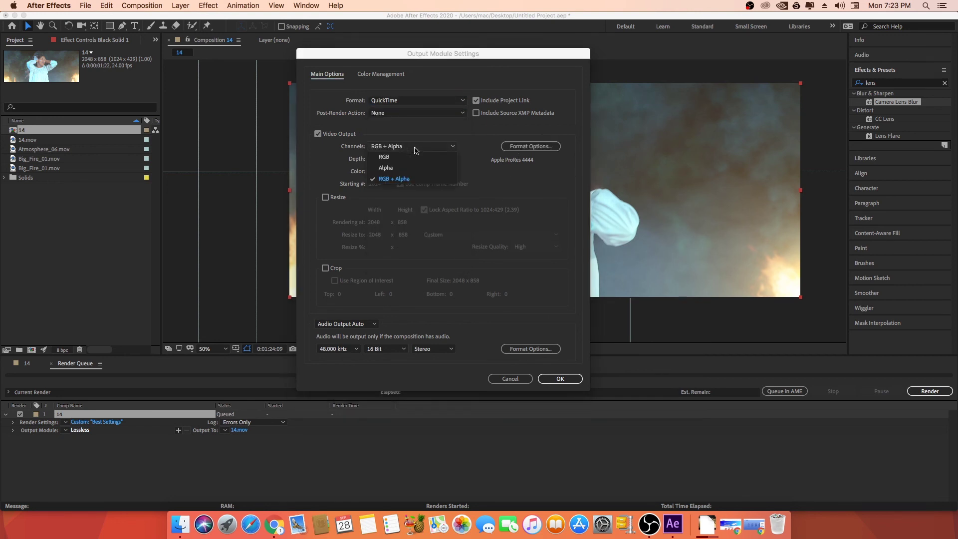
{"action": "left_click", "coordinate": [404, 178]}
{"action": "mouse_move", "coordinate": [429, 66]}
{"action": "left_mouse_down"}
{"action": "mouse_move", "coordinate": [720, 102]}
{"action": "mouse_move", "coordinate": [532, 64]}
{"action": "left_mouse_up"}
{"action": "left_click", "coordinate": [546, 166]}
{"action": "left_click", "coordinate": [536, 175]}
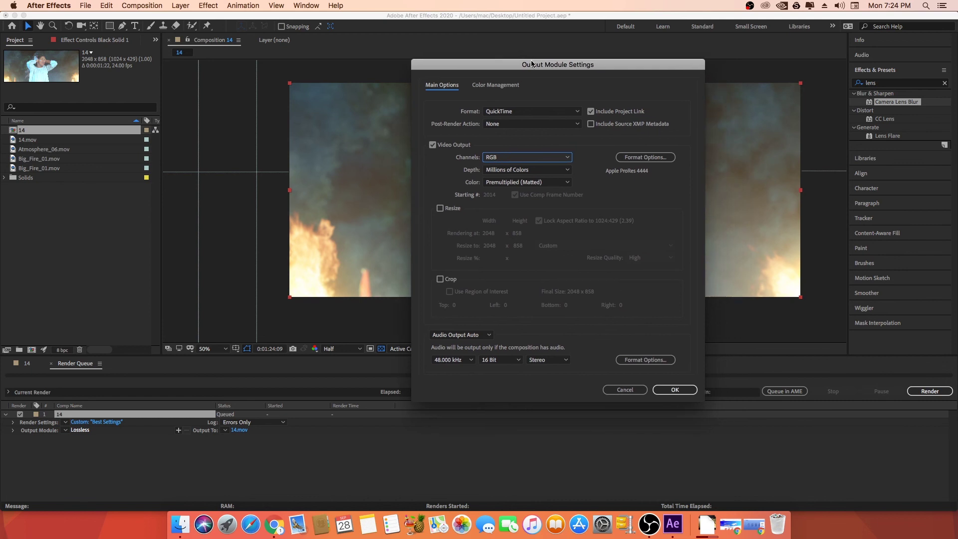
{"action": "left_click", "coordinate": [674, 392]}
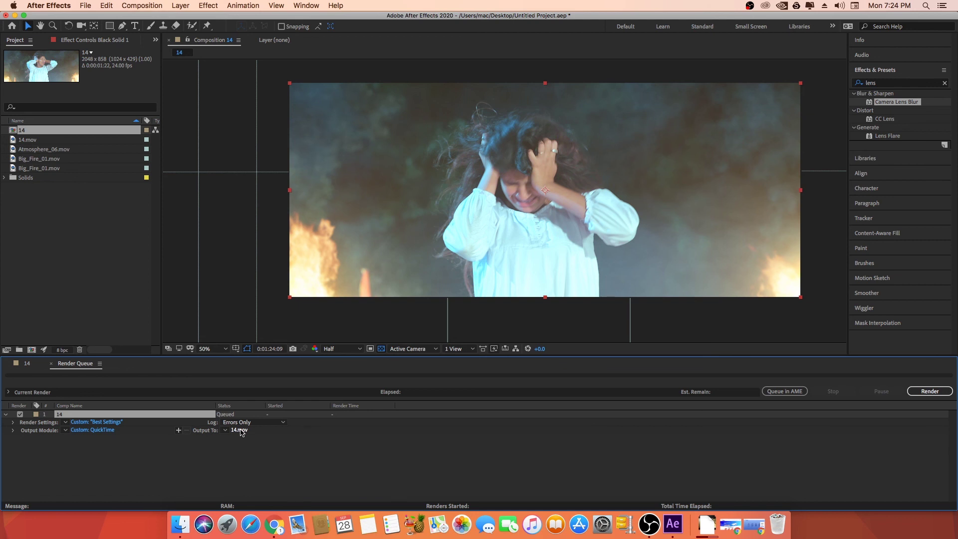
Change the Output To file from 14.mov to render.mov on the Desktop.
{"action": "left_click", "coordinate": [240, 430]}
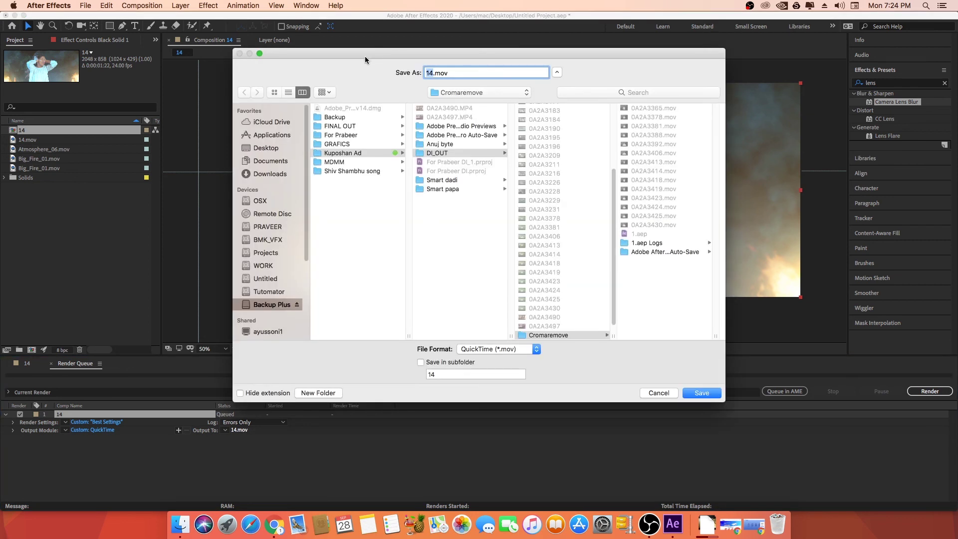
{"action": "left_click", "coordinate": [281, 155]}
{"action": "left_click", "coordinate": [285, 169]}
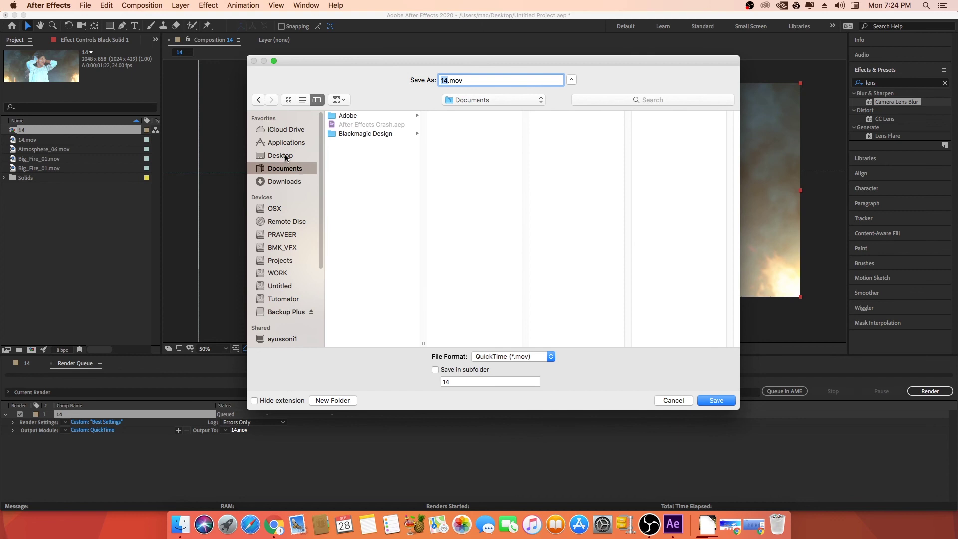
{"action": "left_click", "coordinate": [280, 155]}
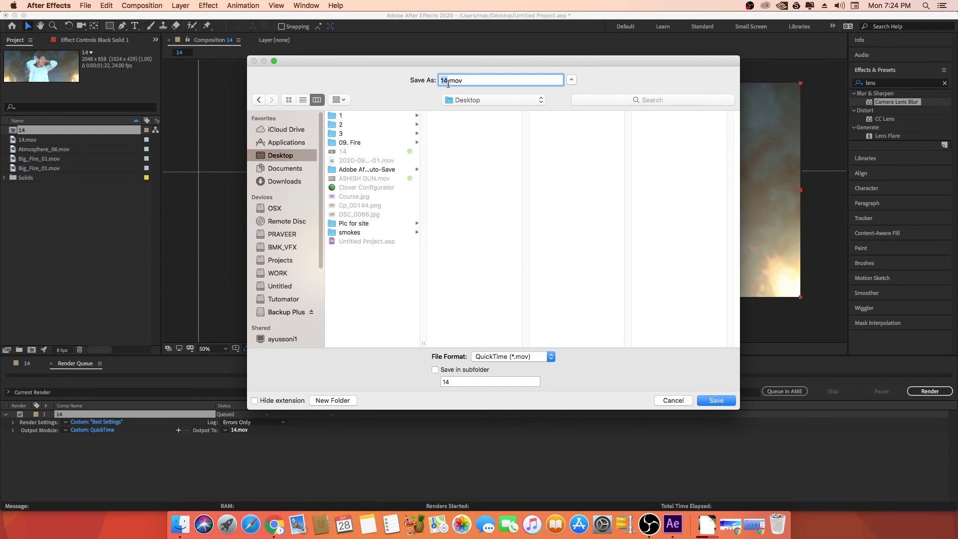
{"action": "key", "text": "BackSpace"}
{"action": "type", "text": "render"}
{"action": "left_click", "coordinate": [716, 400]}
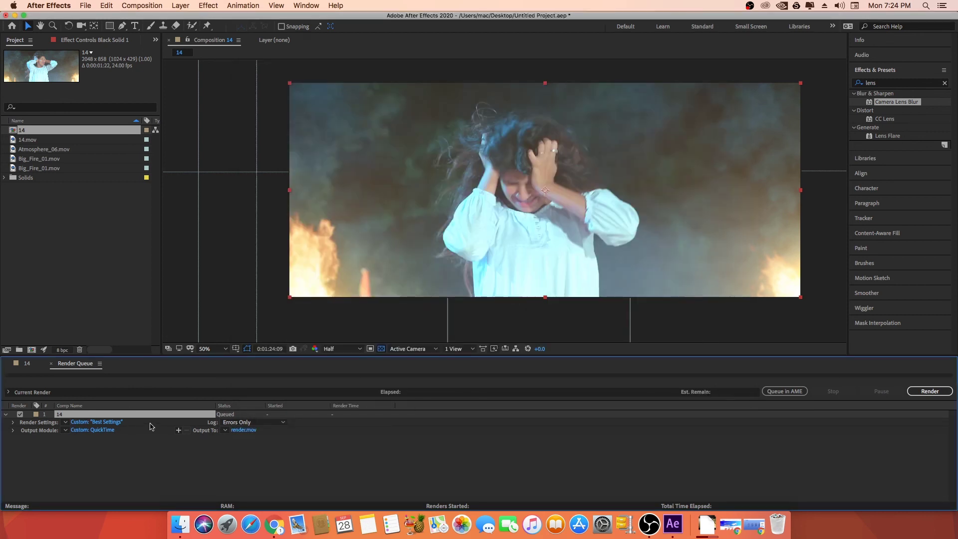
Render Composition 14 to render.mov and wait until the queue item reads Done.
{"action": "left_click", "coordinate": [929, 390]}
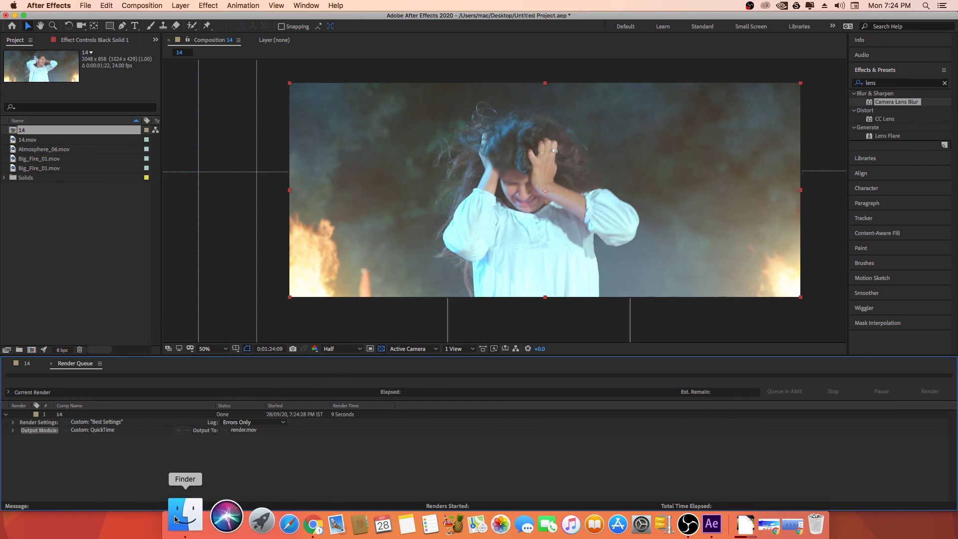
{"action": "left_click", "coordinate": [126, 315]}
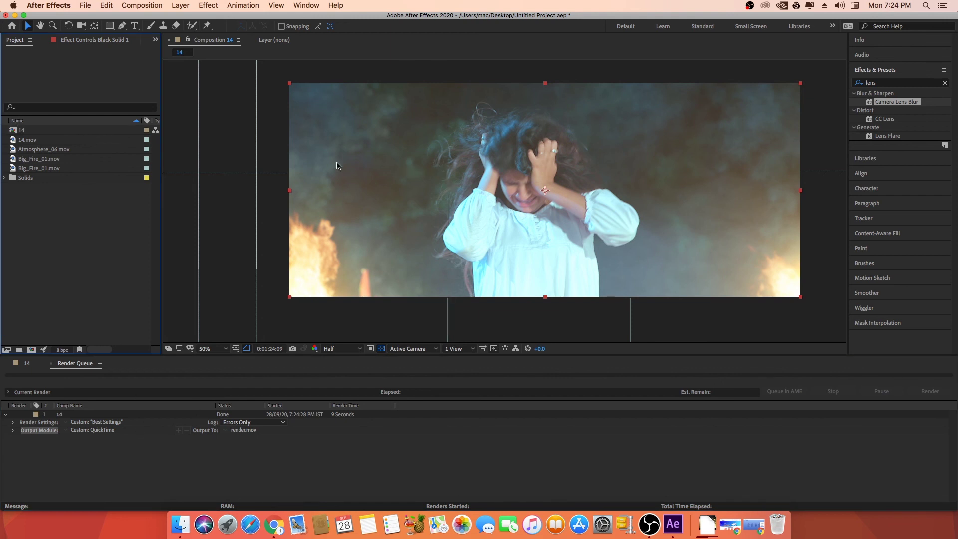
{"action": "left_click", "coordinate": [180, 522]}
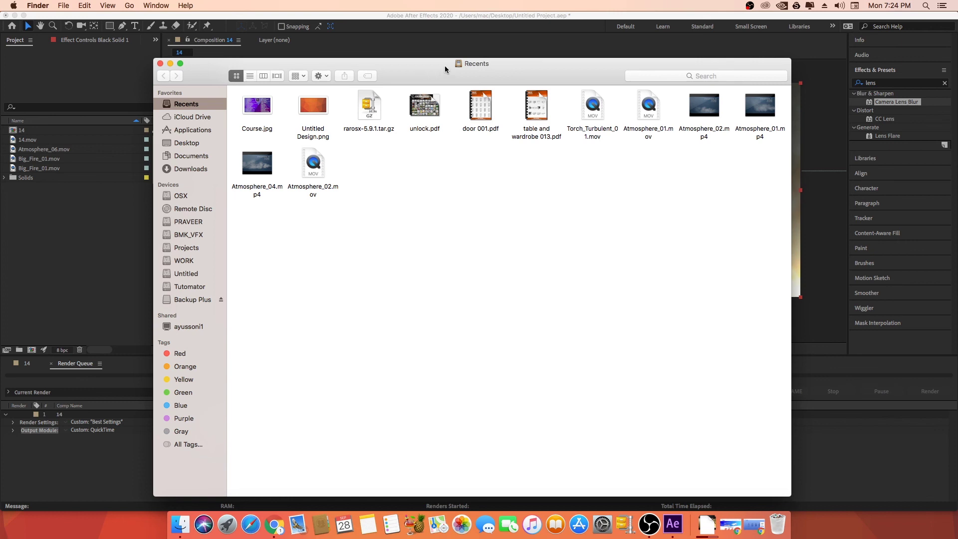
{"action": "left_click", "coordinate": [219, 152]}
{"action": "left_click_drag", "start_coordinate": [556, 70], "coordinate": [555, 99]}
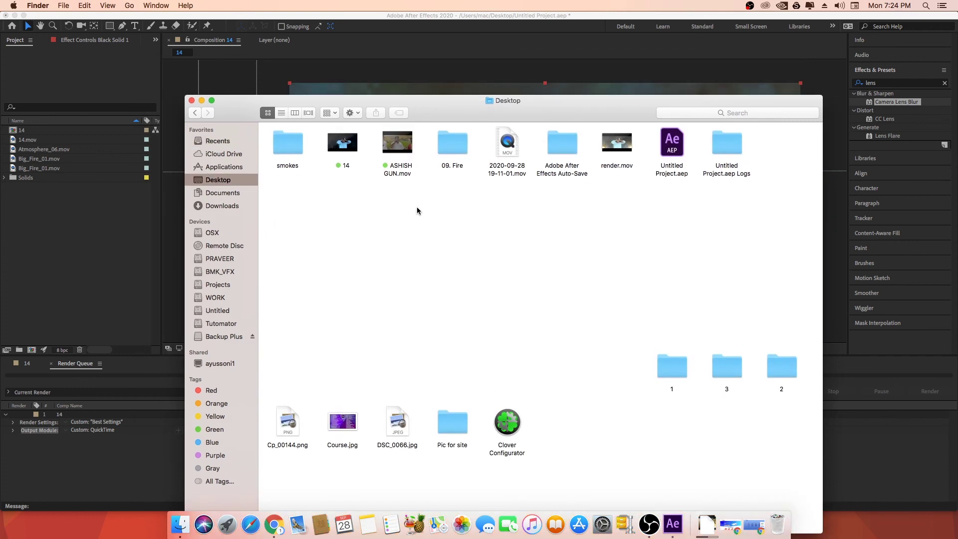
{"action": "left_click", "coordinate": [353, 156]}
{"action": "left_click", "coordinate": [522, 336]}
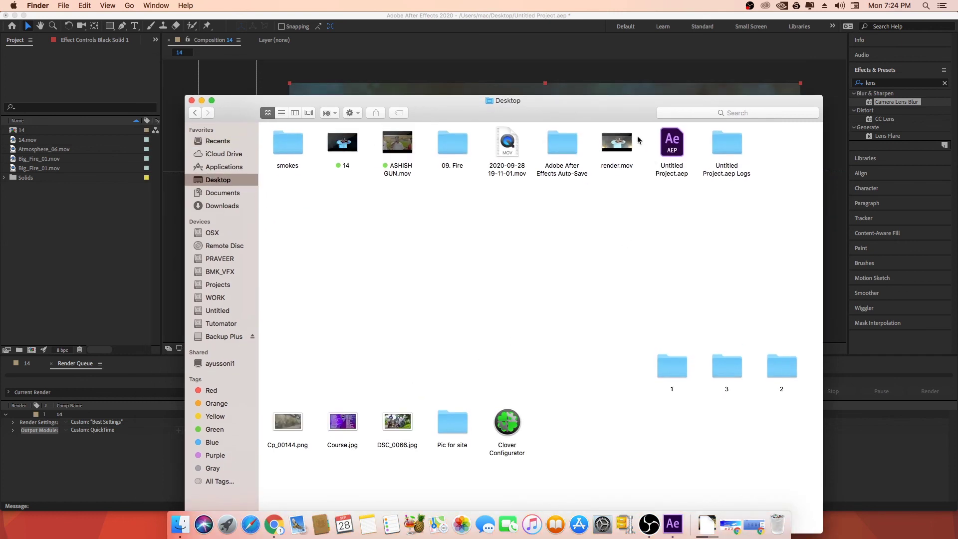
{"action": "left_click", "coordinate": [617, 142]}
{"action": "key", "text": "space"}
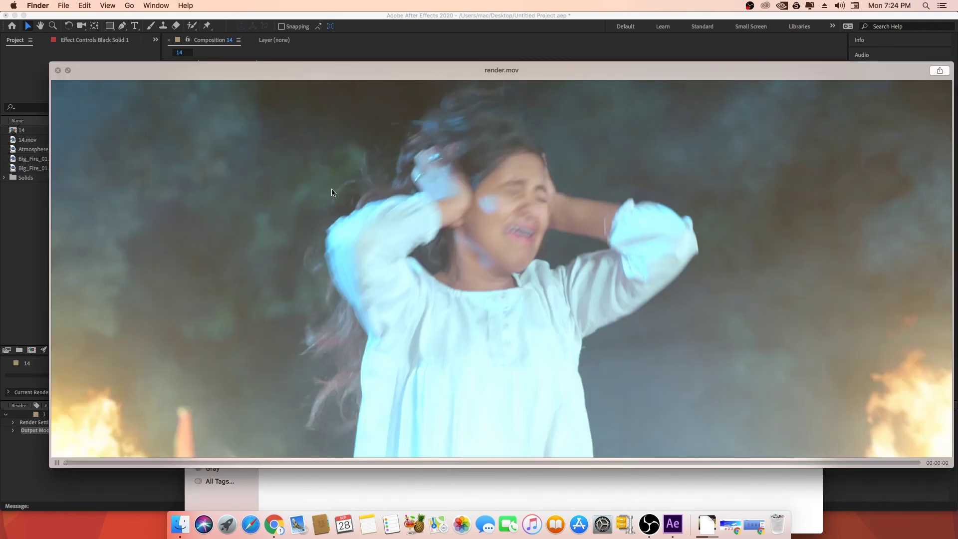
{"action": "key", "text": "ctrl+super+f"}
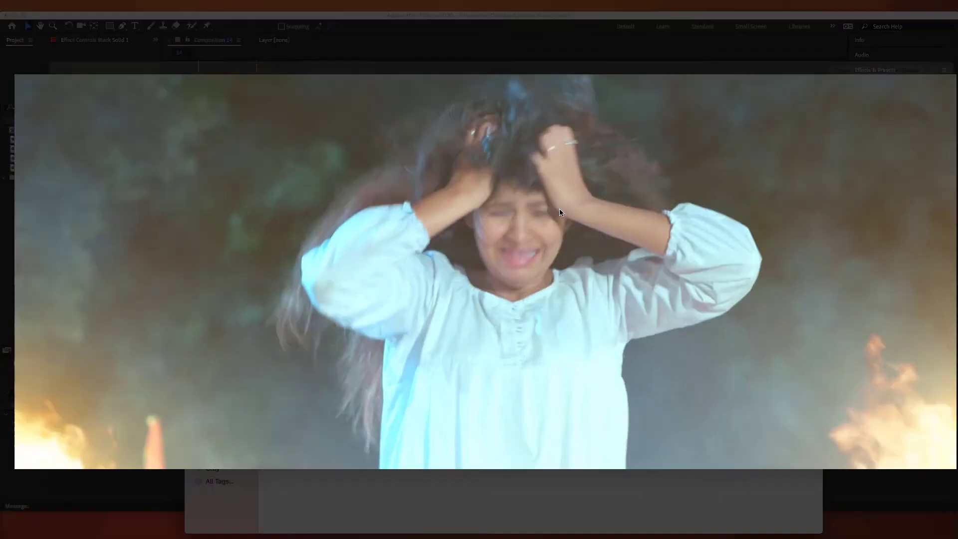
{"action": "key", "text": "Escape"}
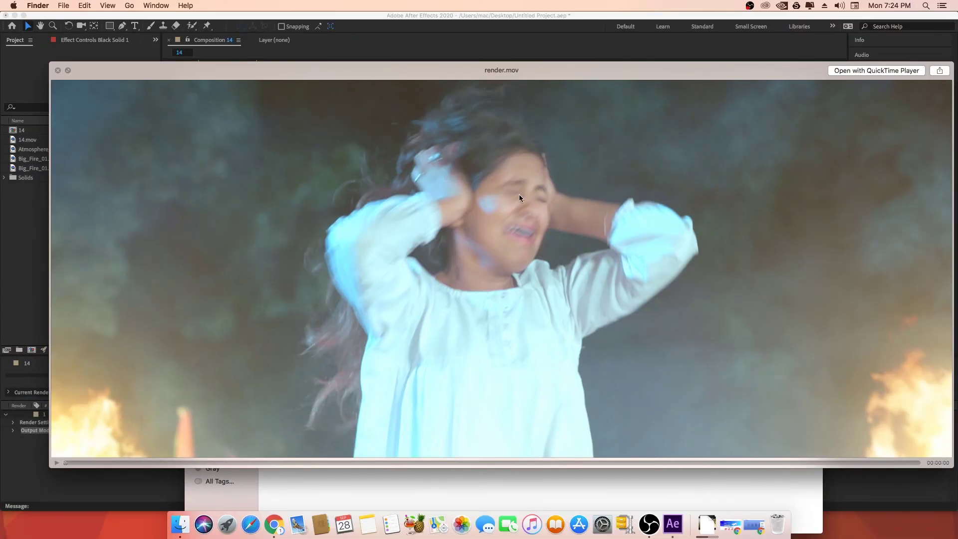
{"action": "left_click_drag", "start_coordinate": [584, 76], "coordinate": [559, 59]}
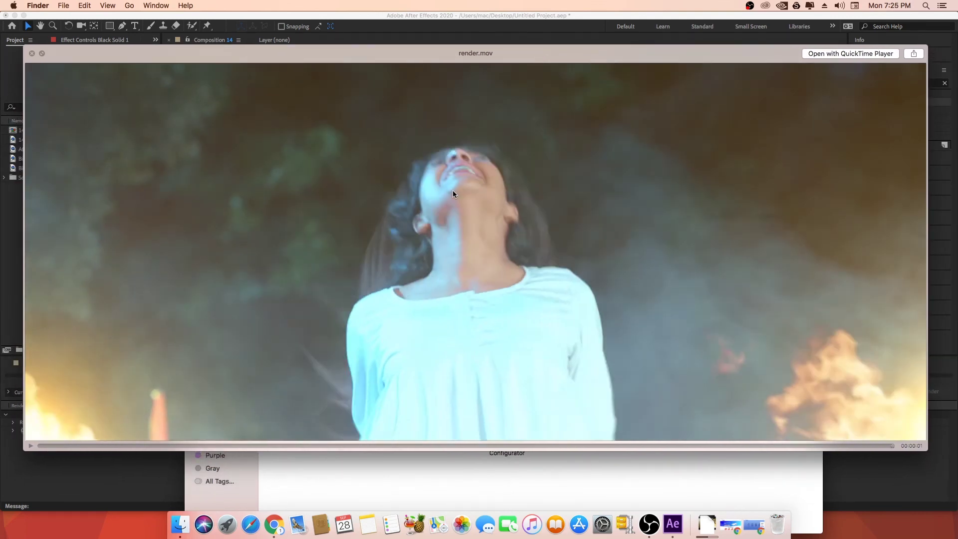
{"action": "key", "text": "space"}
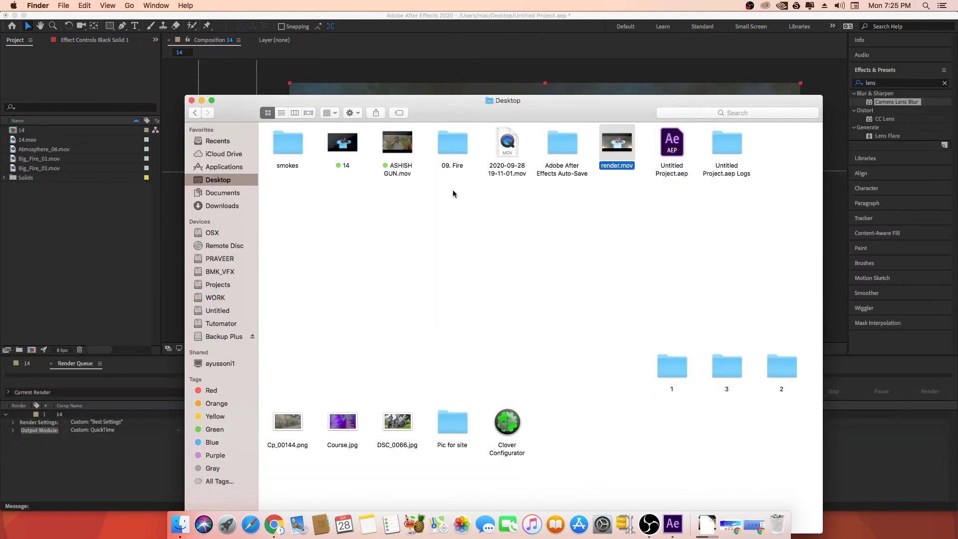
{"action": "key", "text": "space"}
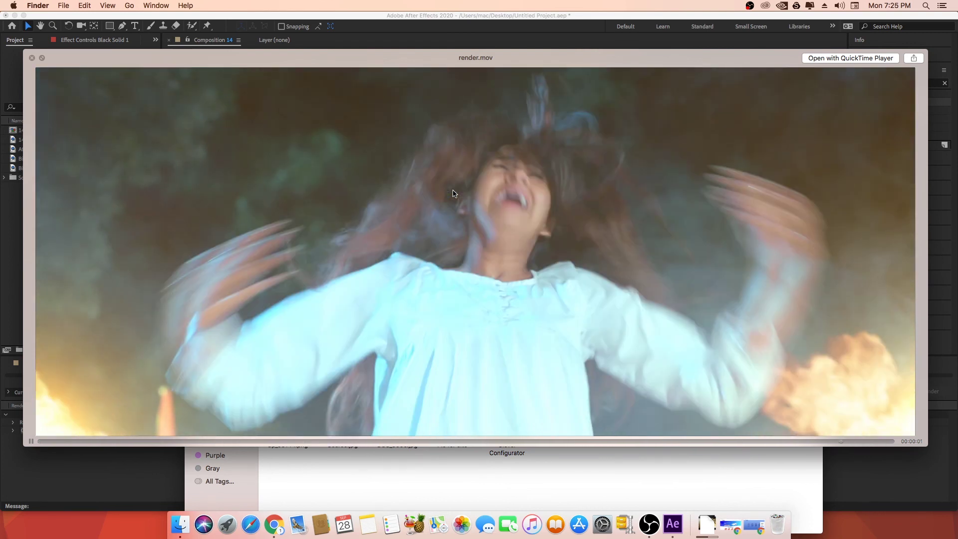
{"action": "key", "text": "space"}
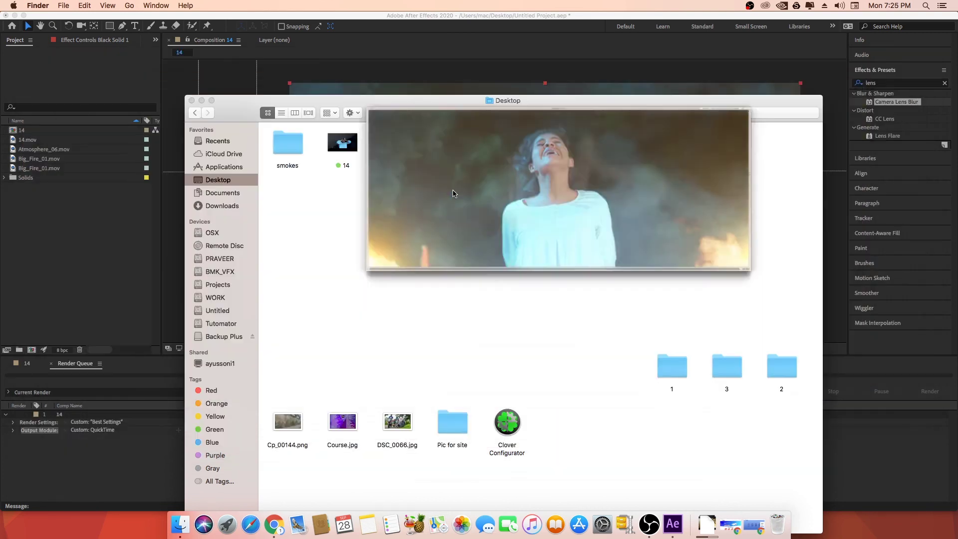
{"action": "key", "text": "space"}
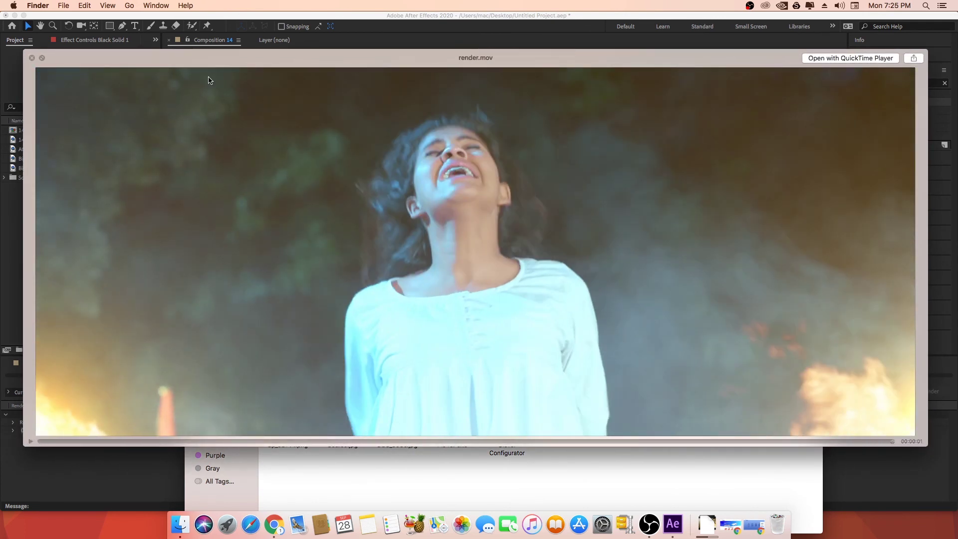
{"action": "left_click", "coordinate": [32, 58]}
Close Finder, return to After Effects, and delete the finished Composition 14 item from the Render Queue.
{"action": "left_click", "coordinate": [192, 100]}
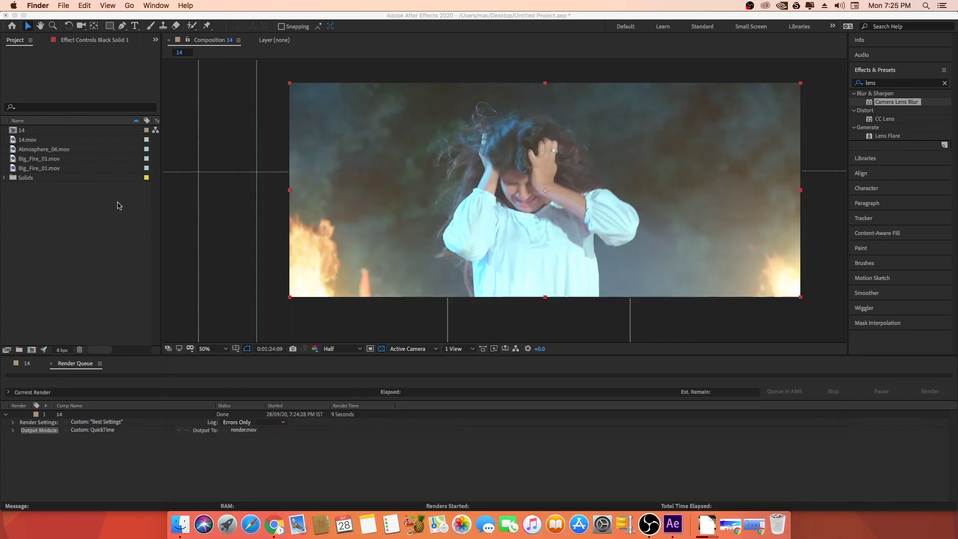
{"action": "left_click", "coordinate": [64, 291]}
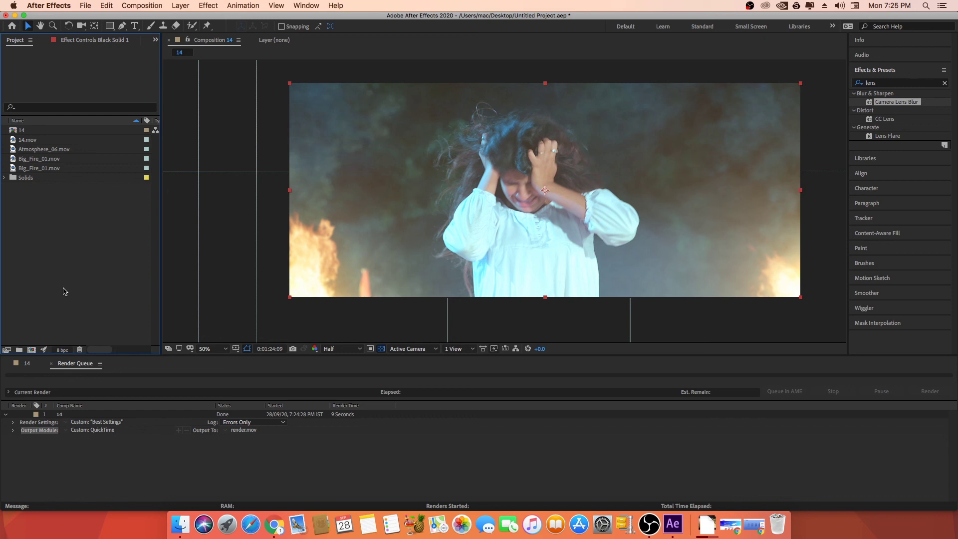
{"action": "left_click", "coordinate": [67, 415]}
{"action": "key", "text": "Delete"}
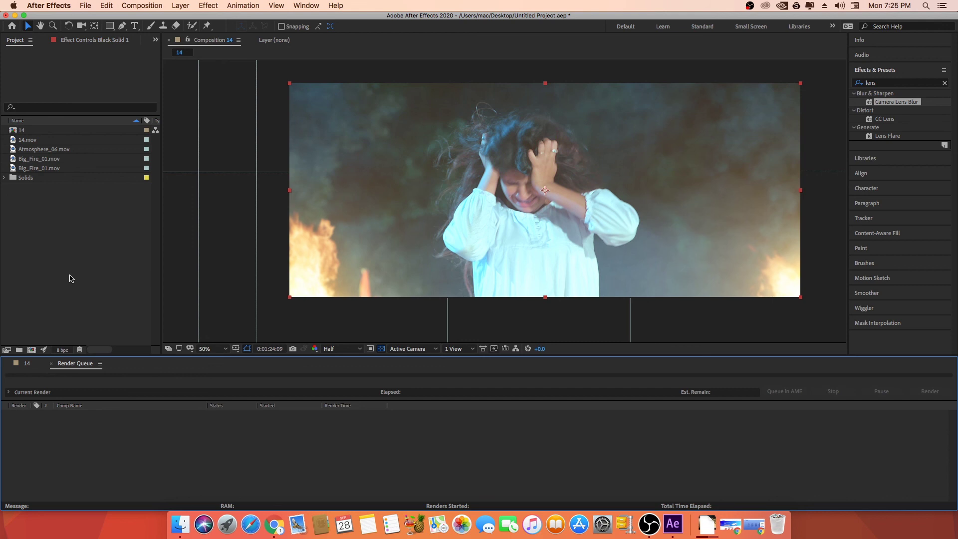